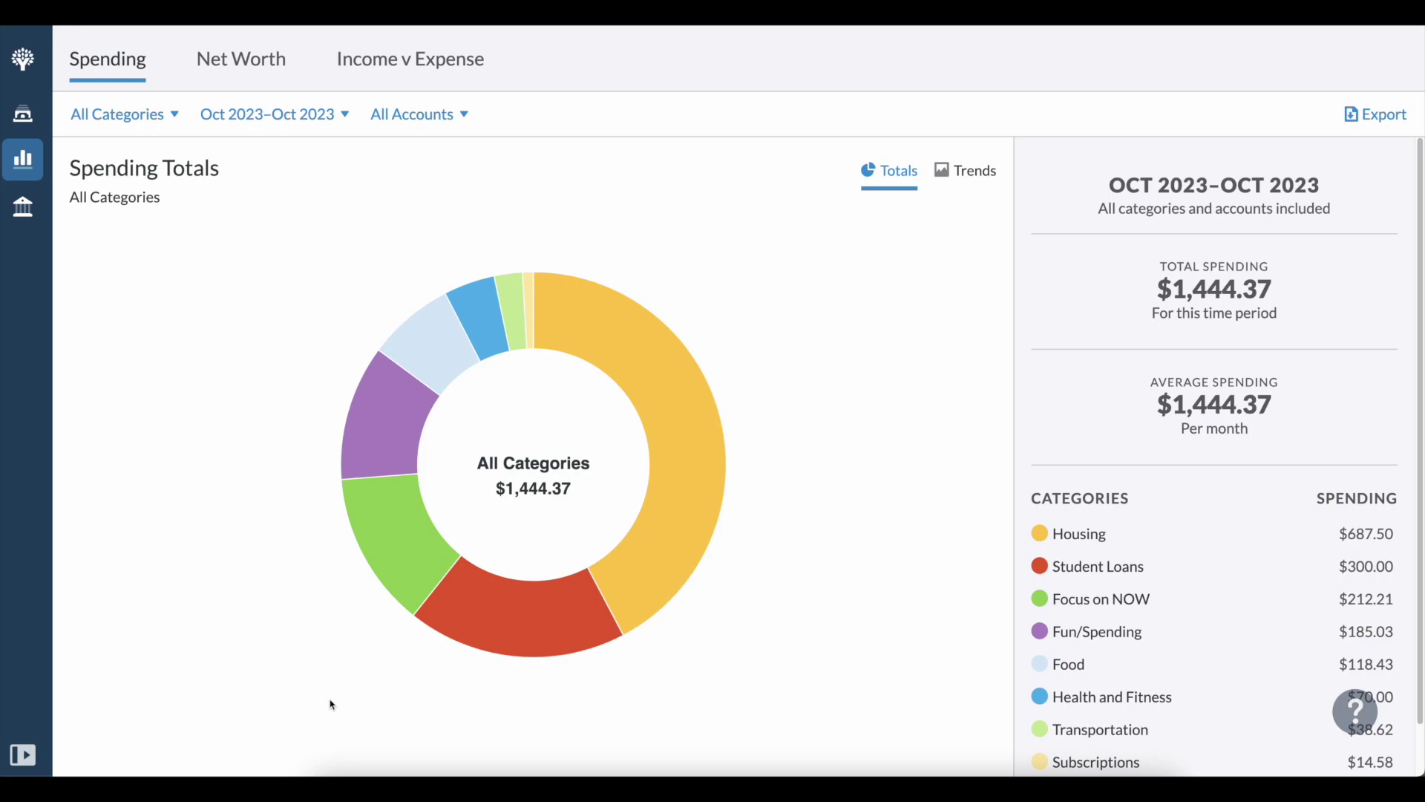
Examine the October 2023 Housing spending breakdown and its Household transactions, and return to all categories
{"action": "mouse_move", "coordinate": [705, 414]}
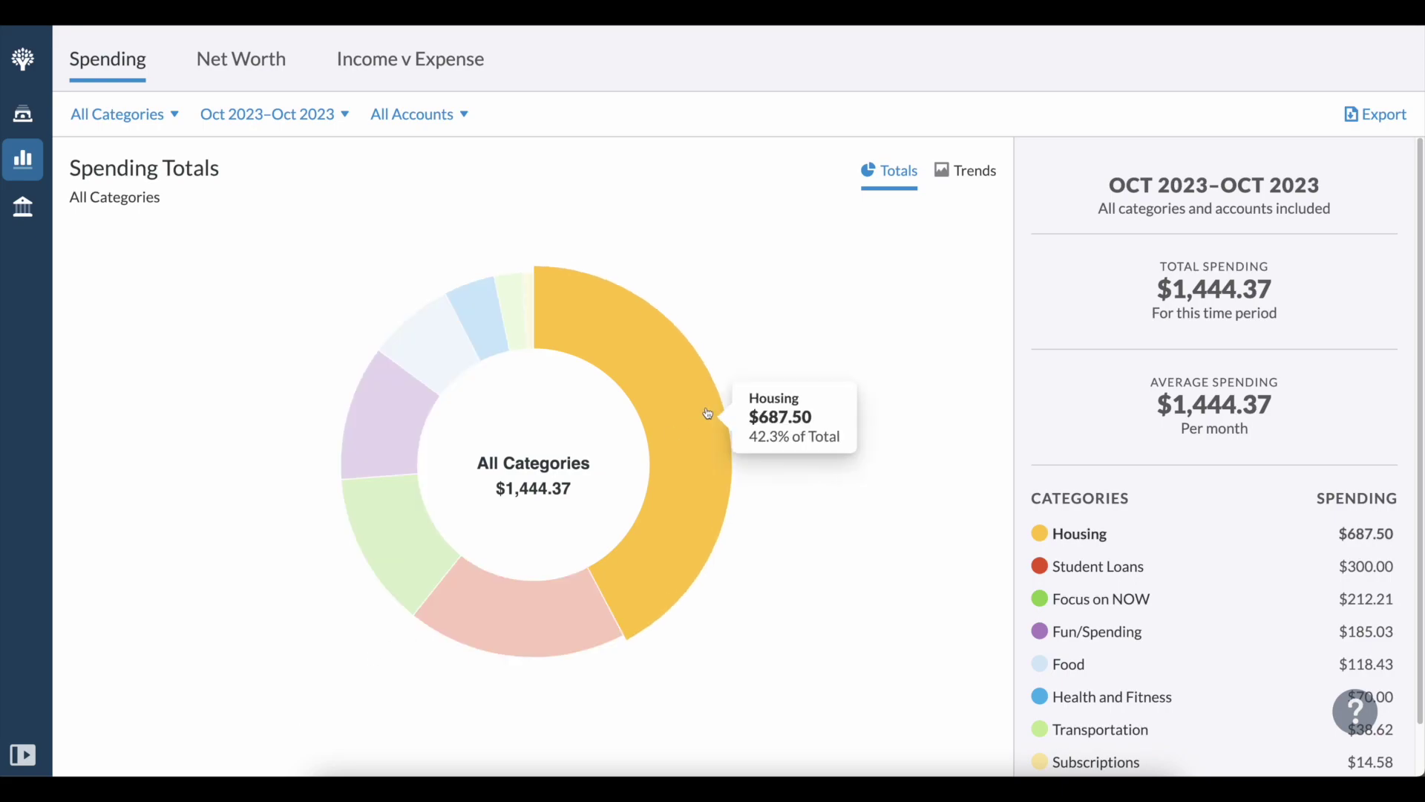
{"action": "left_click", "coordinate": [635, 383]}
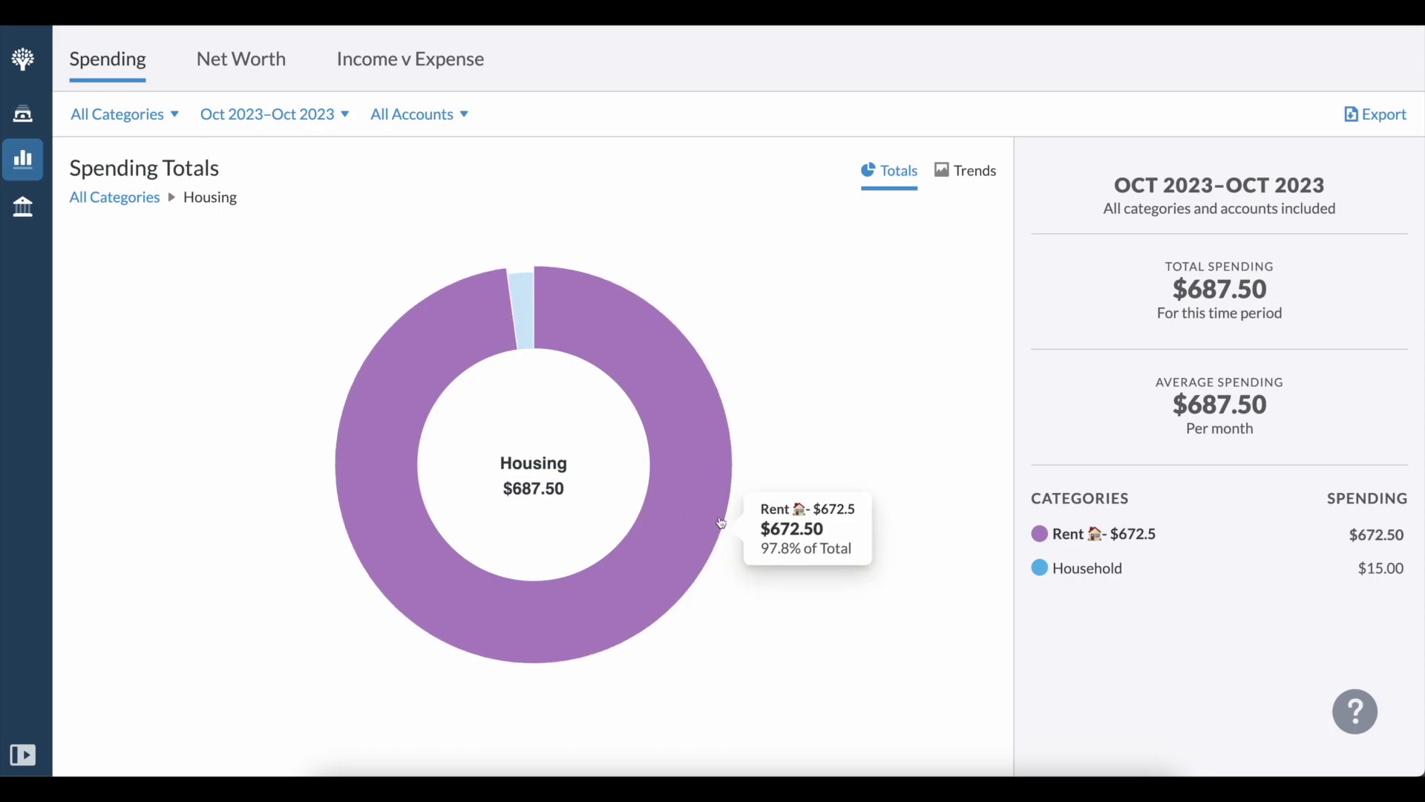
{"action": "left_click", "coordinate": [519, 320]}
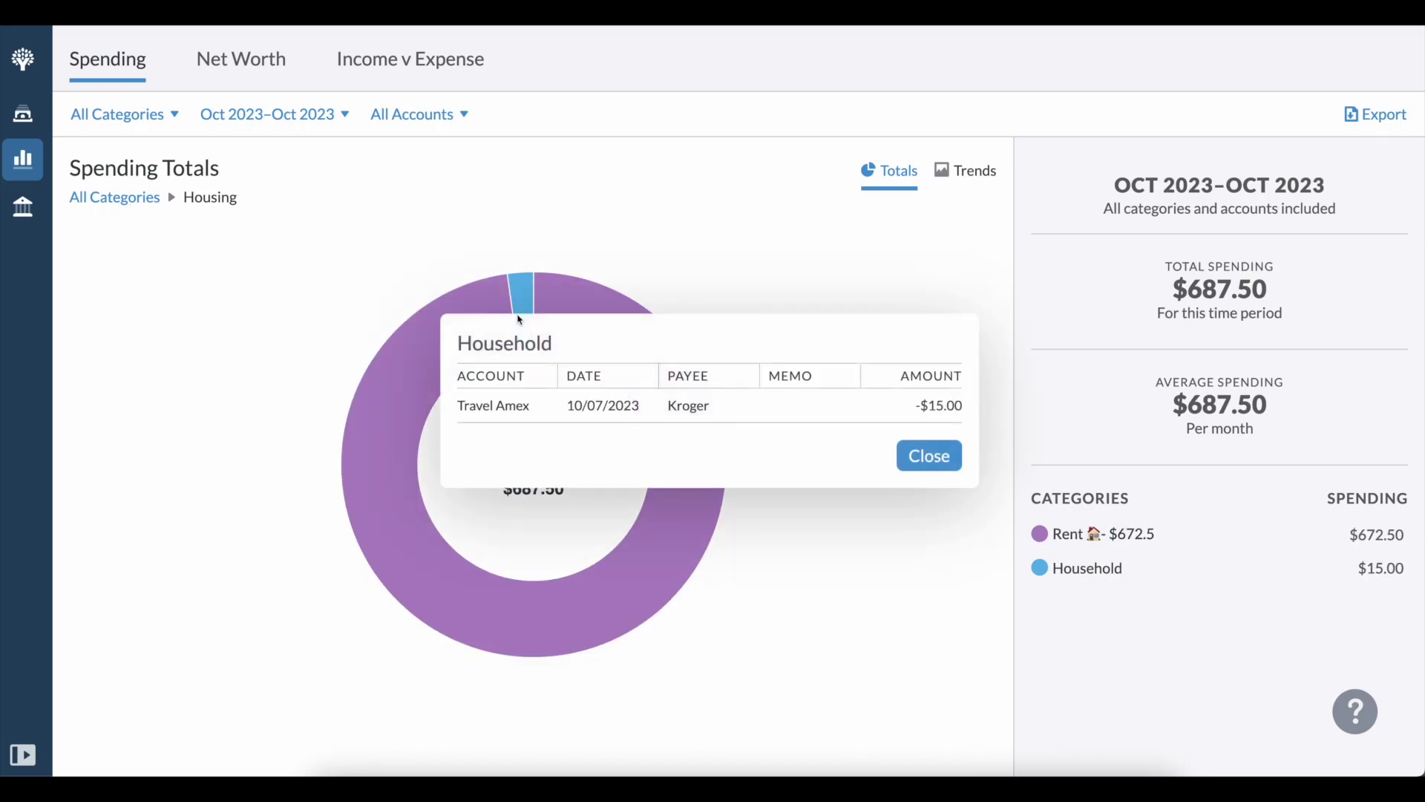
{"action": "left_click", "coordinate": [933, 469]}
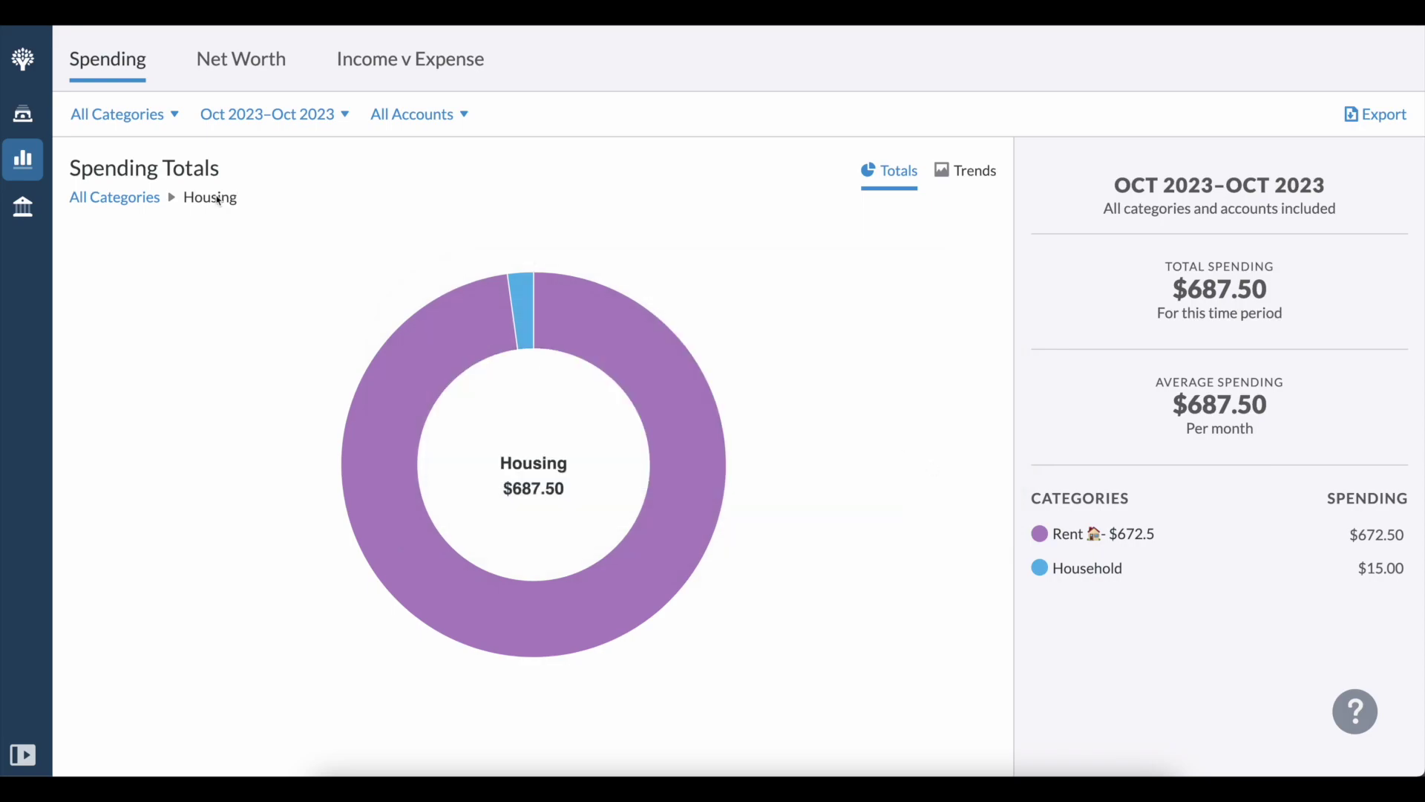
{"action": "left_click", "coordinate": [145, 197]}
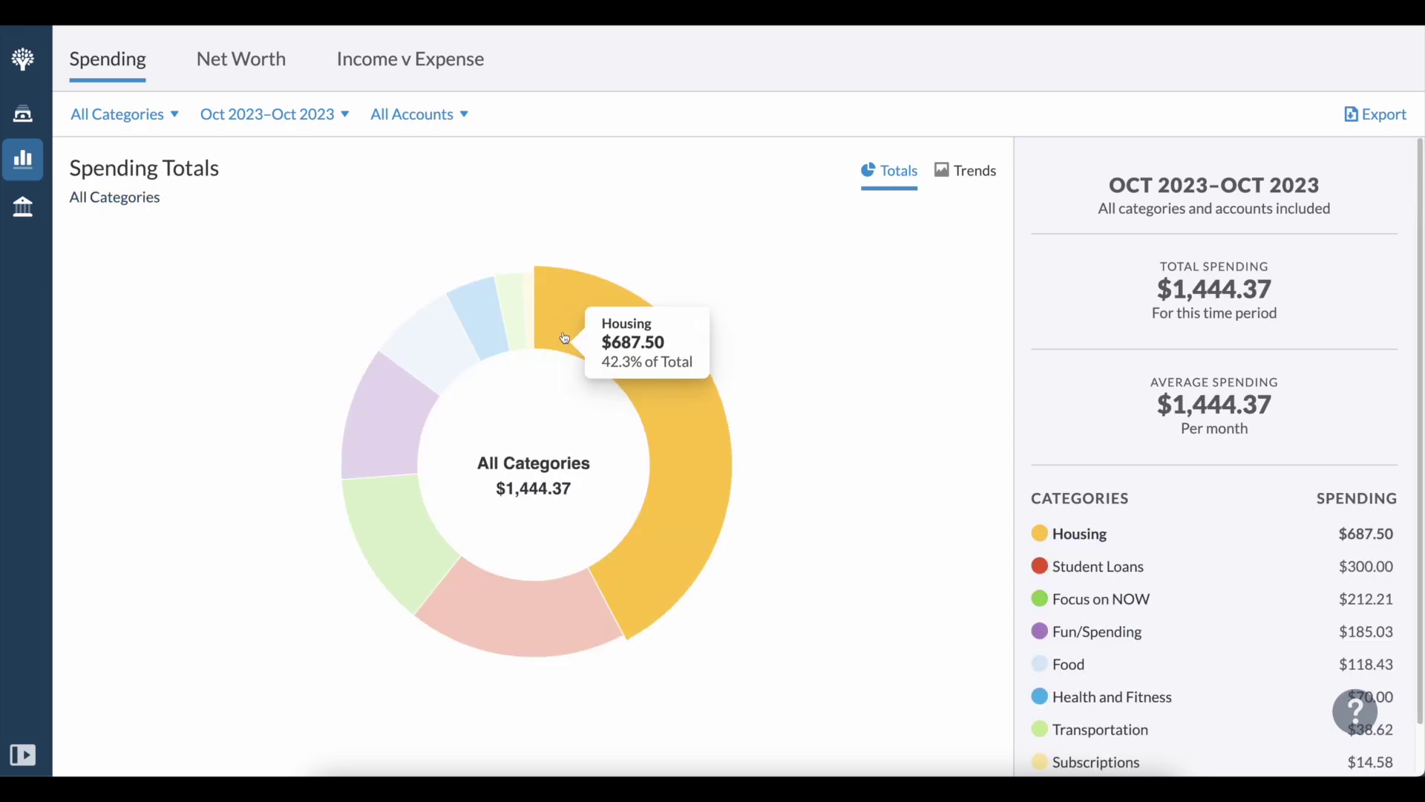
Recheck the Household transactions within the Housing group and go back to the overview of all categories
{"action": "left_click", "coordinate": [564, 304]}
{"action": "left_click", "coordinate": [522, 320]}
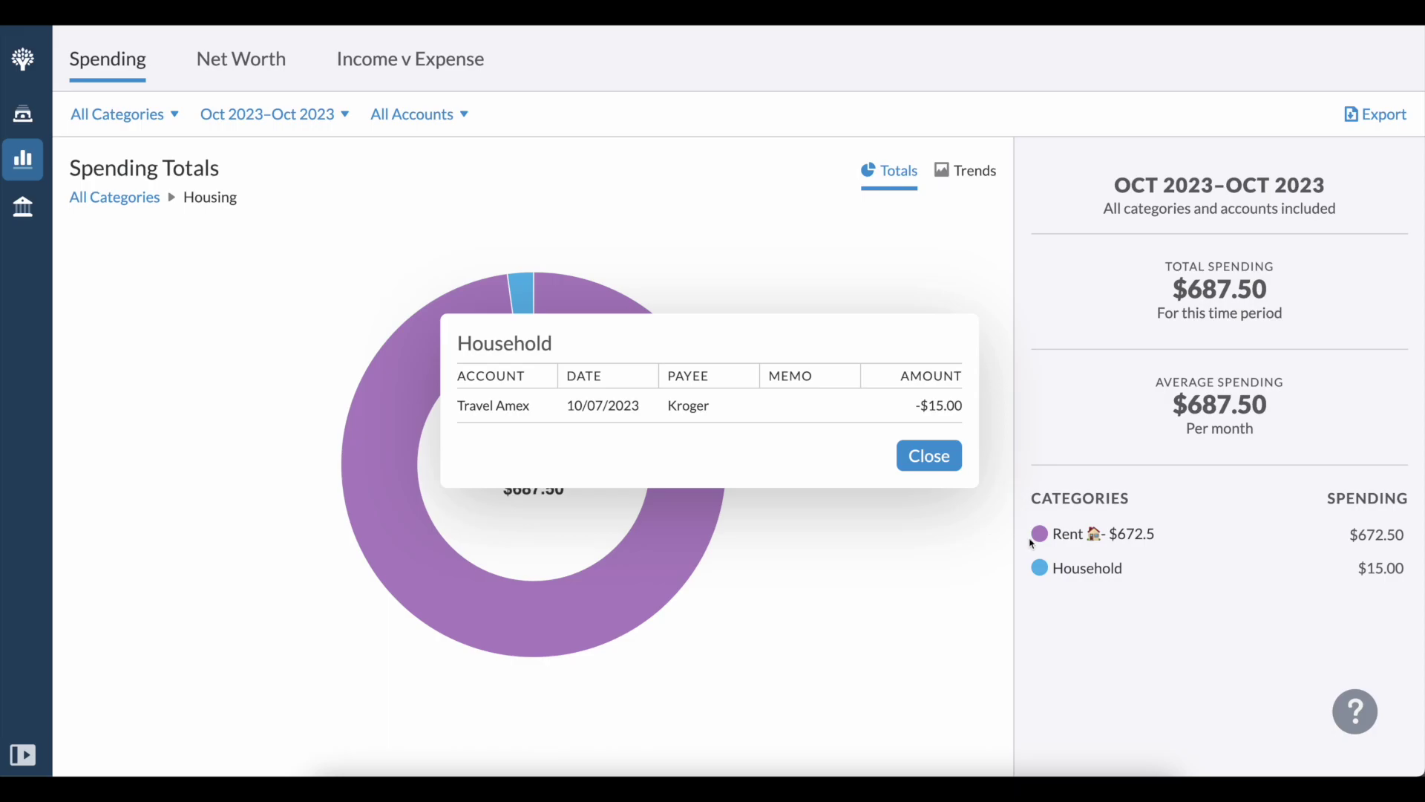
{"action": "left_click", "coordinate": [930, 464]}
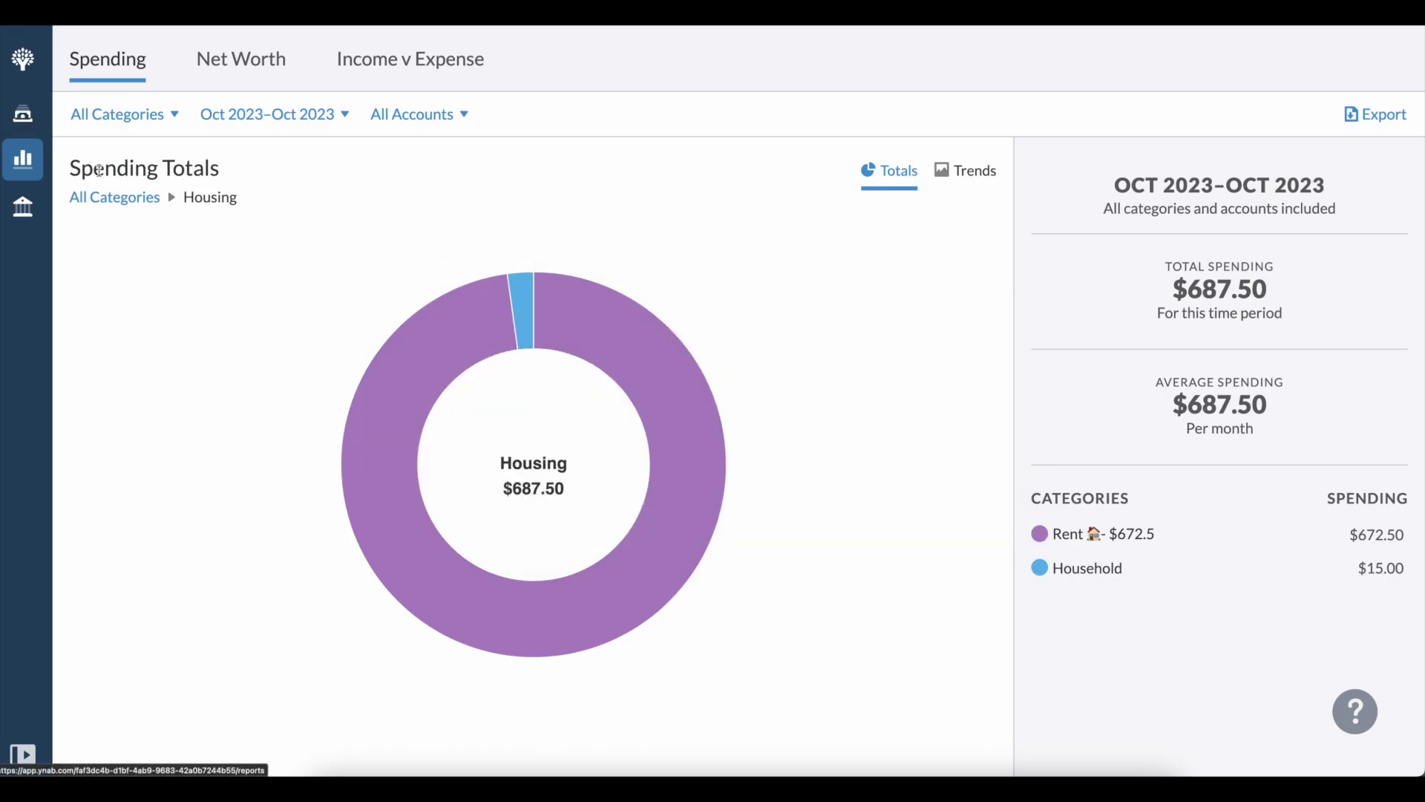
{"action": "left_click", "coordinate": [116, 205]}
Examine the Student Loans and Focus on NOW spending breakdowns in turn, returning to all categories after each
{"action": "mouse_move", "coordinate": [557, 603]}
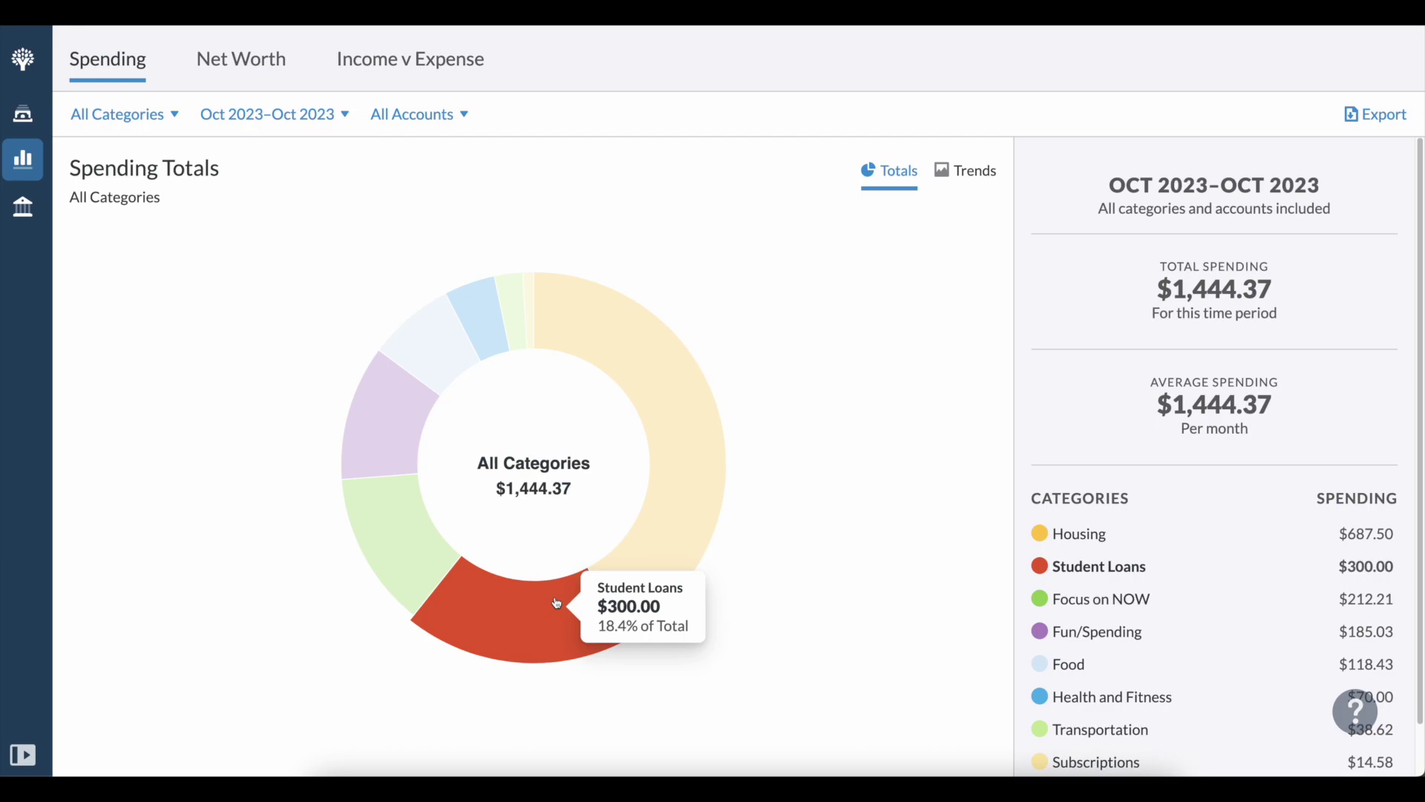
{"action": "left_click", "coordinate": [557, 602]}
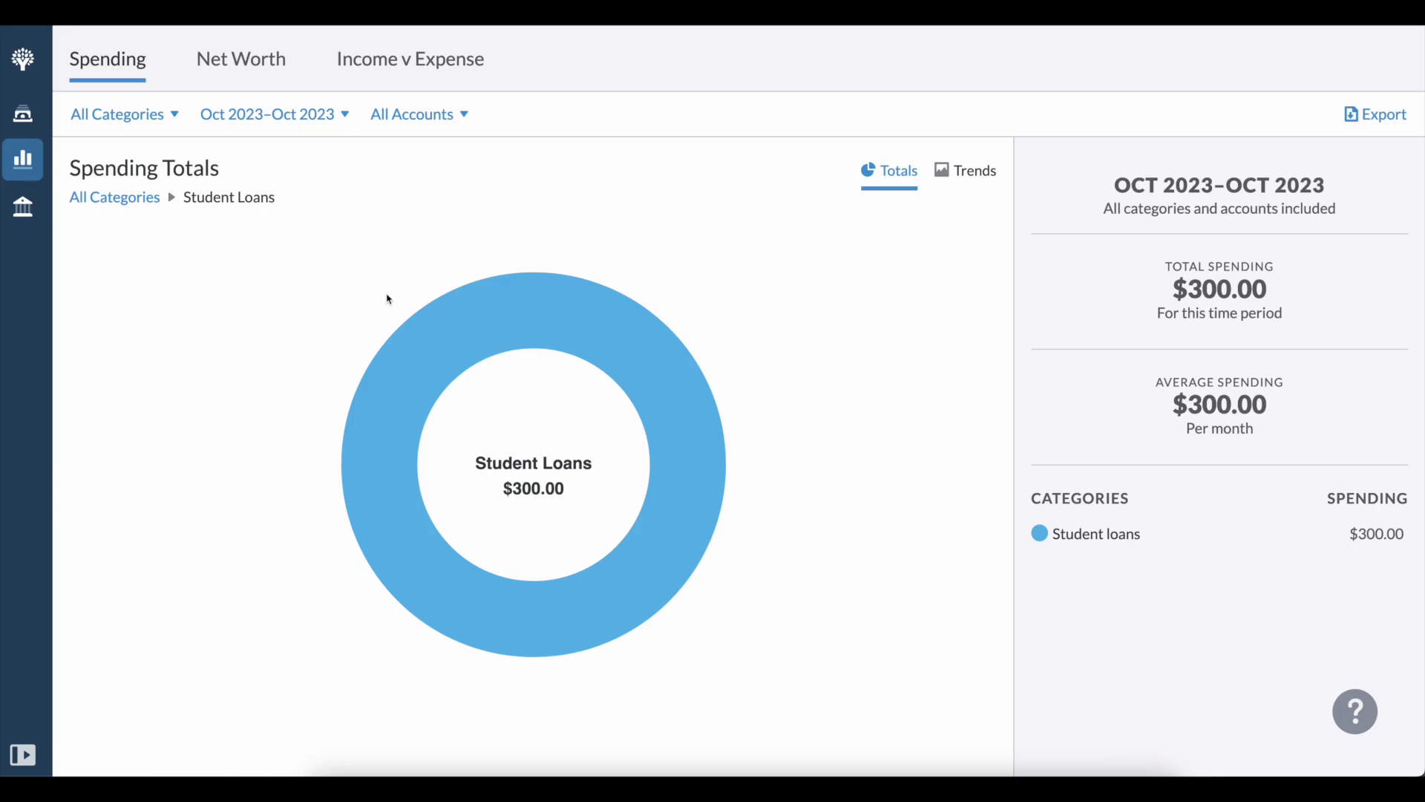
{"action": "left_click", "coordinate": [113, 199]}
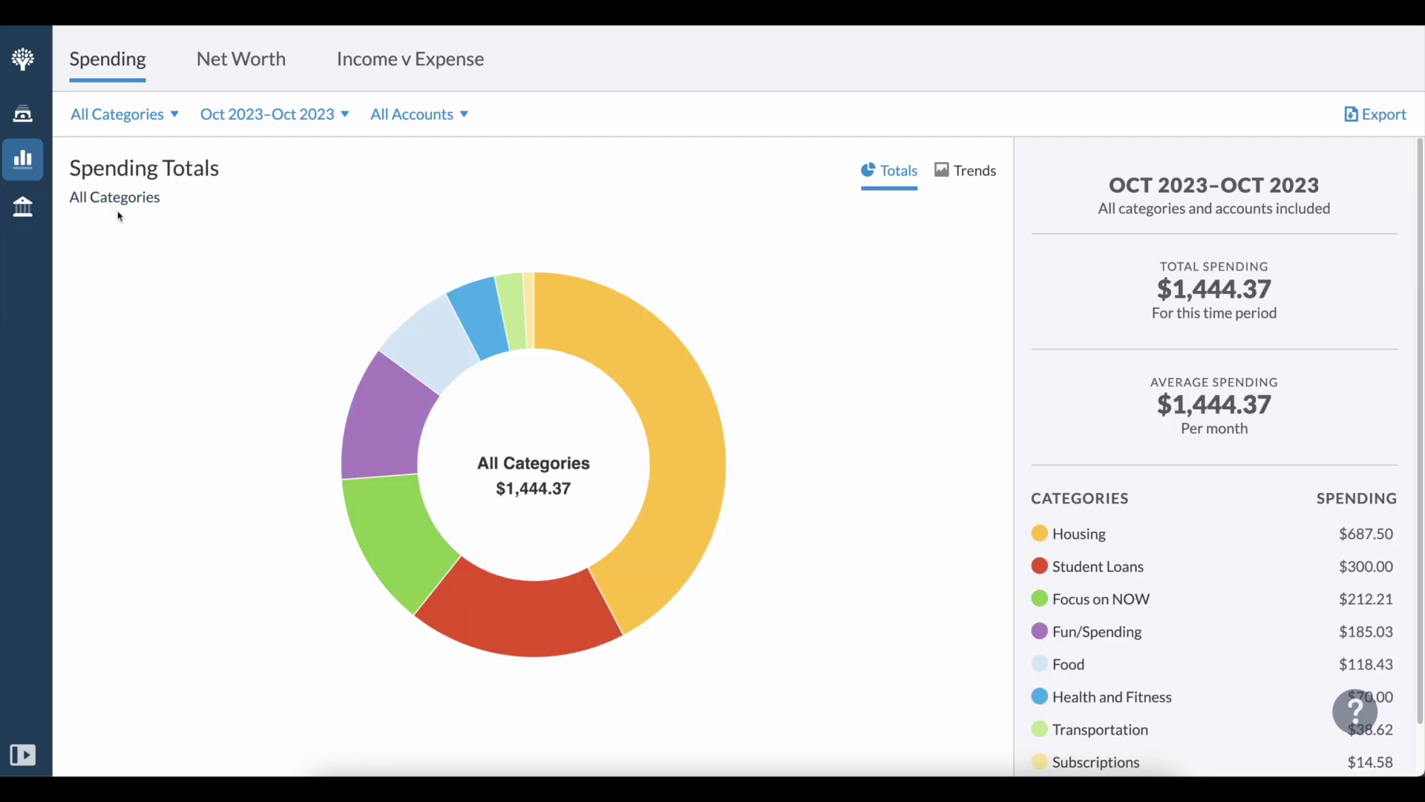
{"action": "left_click", "coordinate": [410, 572]}
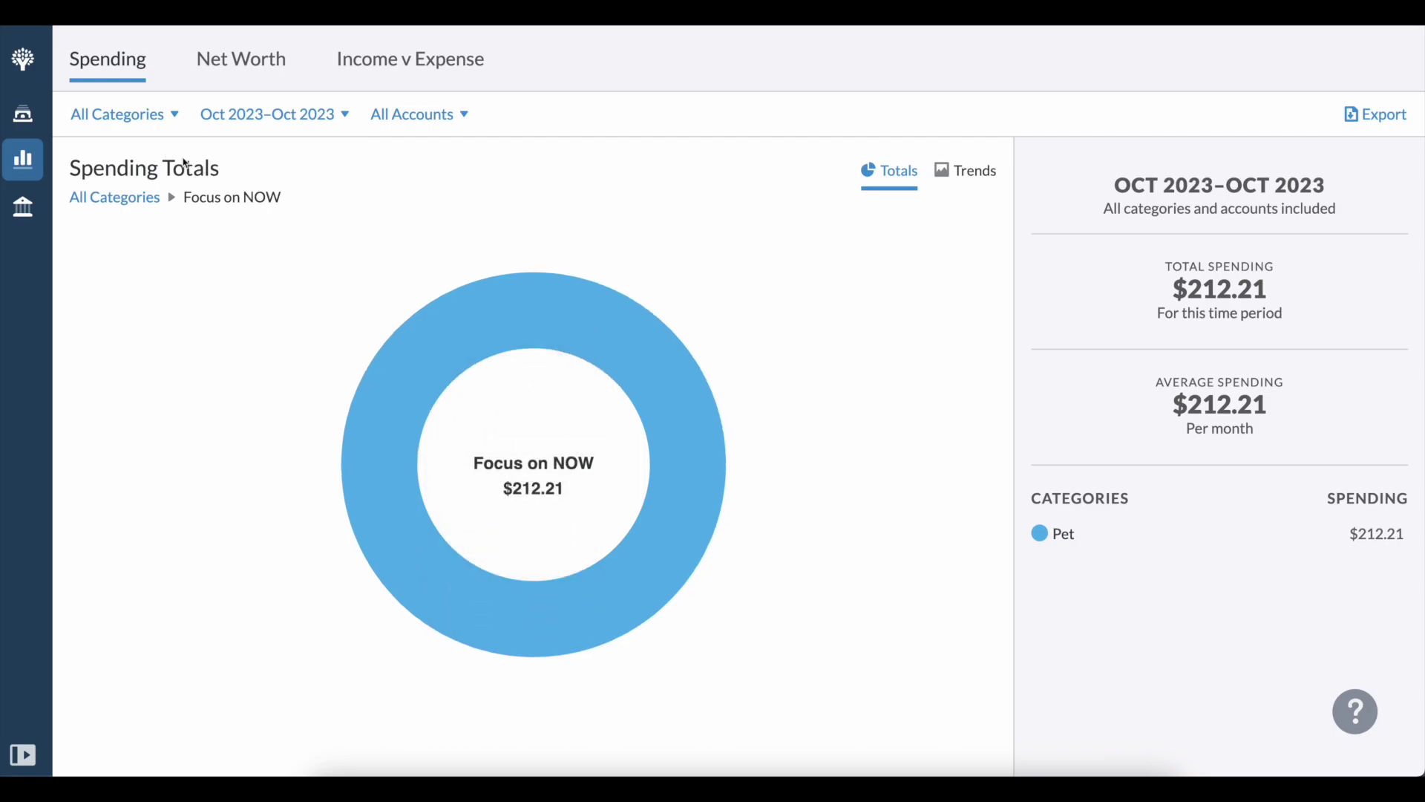
{"action": "mouse_move", "coordinate": [450, 343]}
{"action": "left_click", "coordinate": [142, 207]}
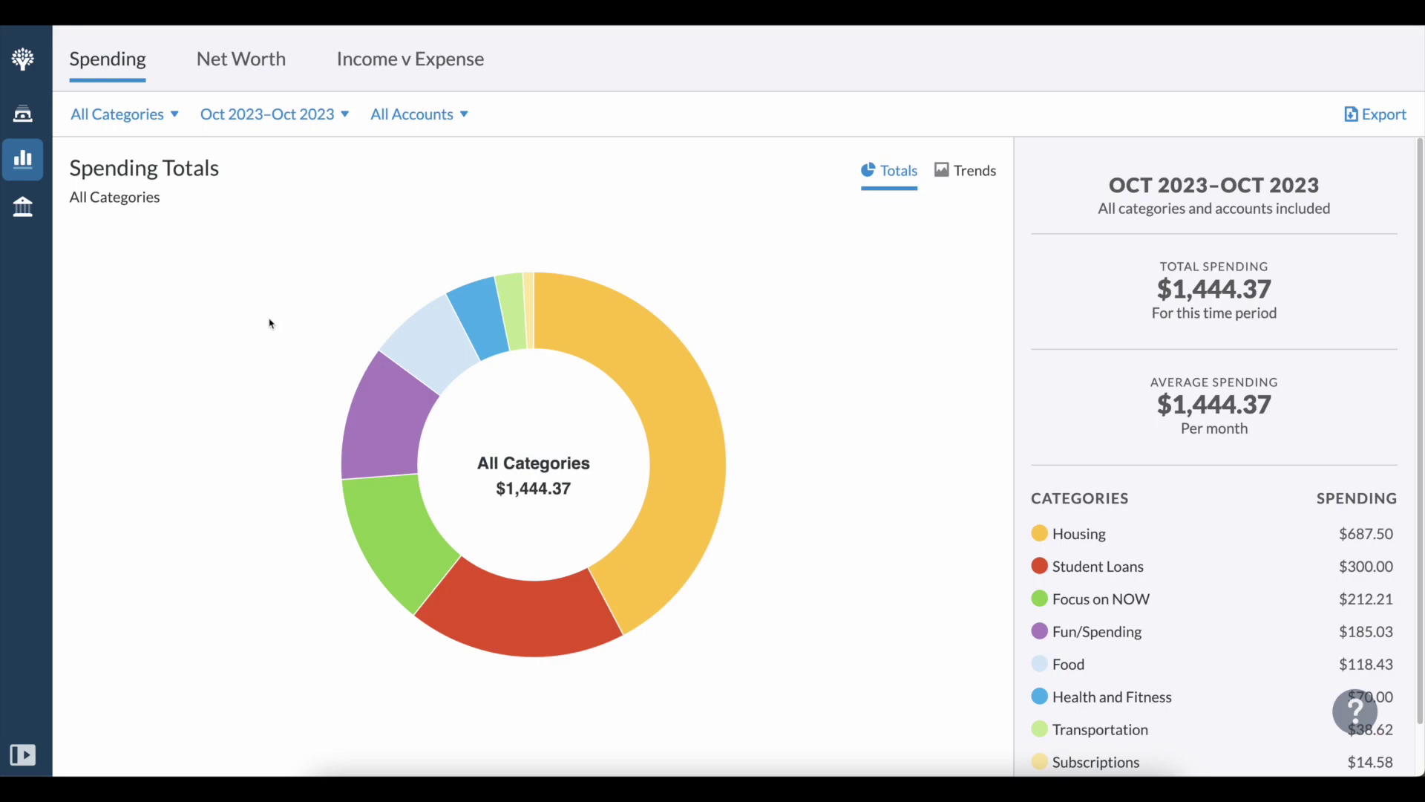
Review the Health/Beauty/Clothing and Fun Money transactions within the Fun/Spending group, and return to all categories
{"action": "mouse_move", "coordinate": [367, 425]}
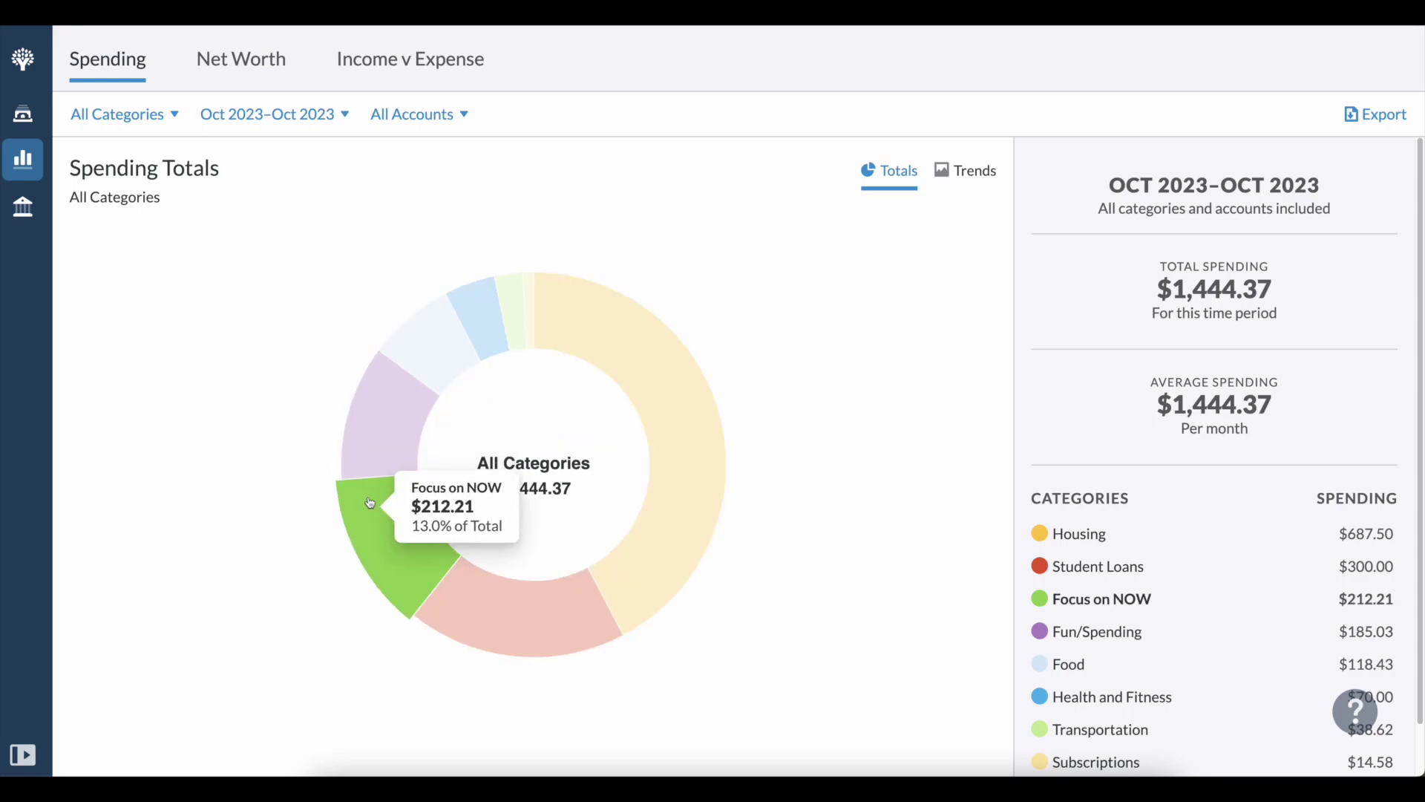
{"action": "left_click", "coordinate": [373, 450]}
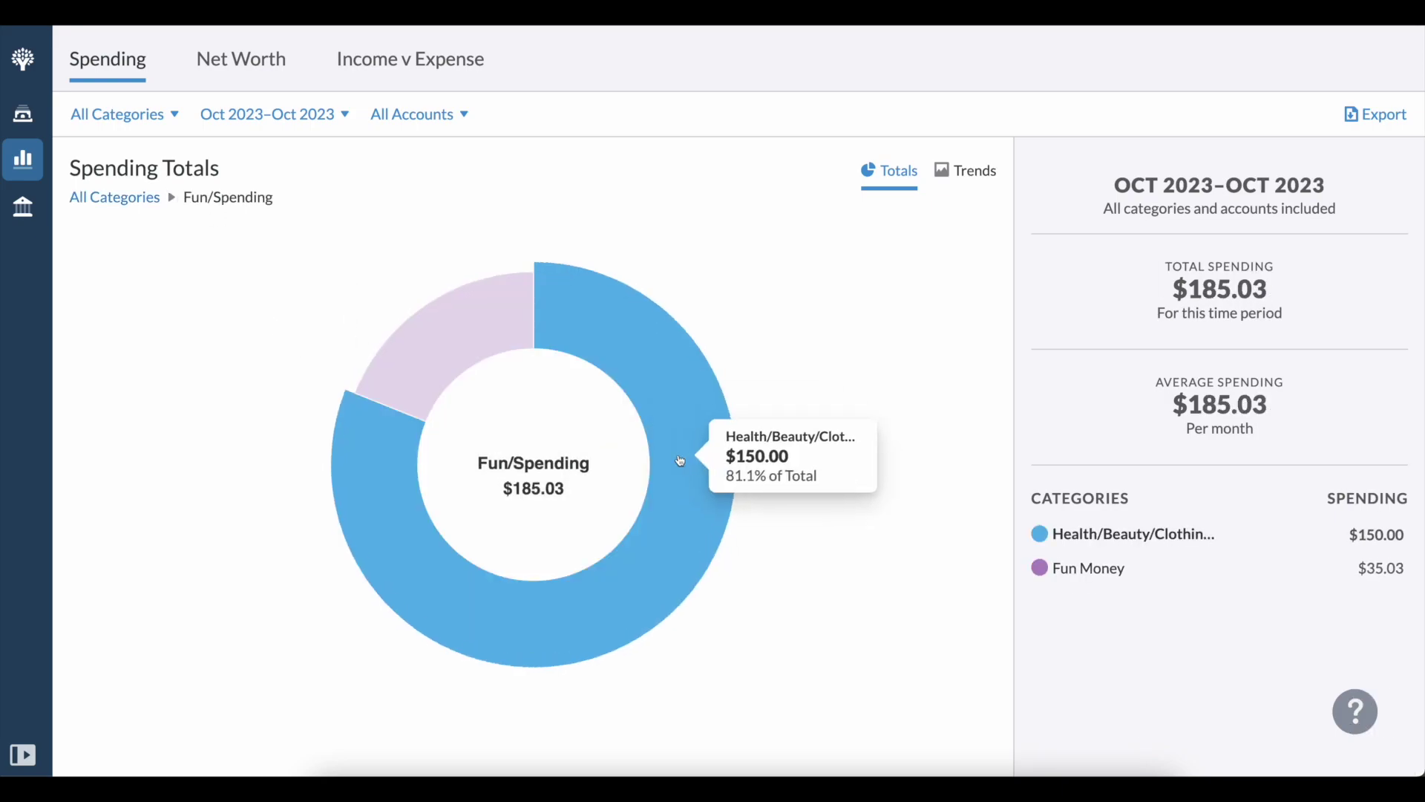
{"action": "left_click", "coordinate": [627, 336]}
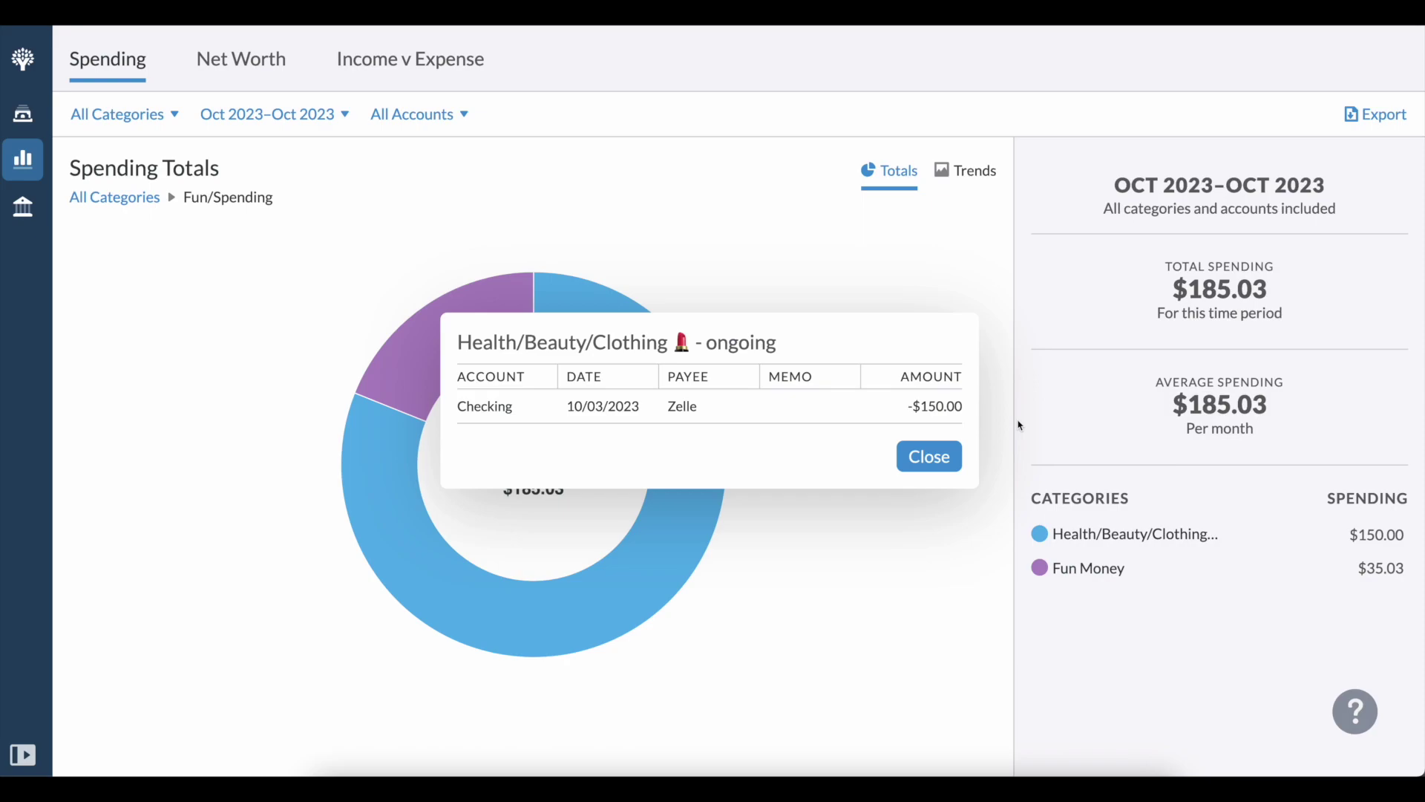
{"action": "left_click", "coordinate": [937, 455]}
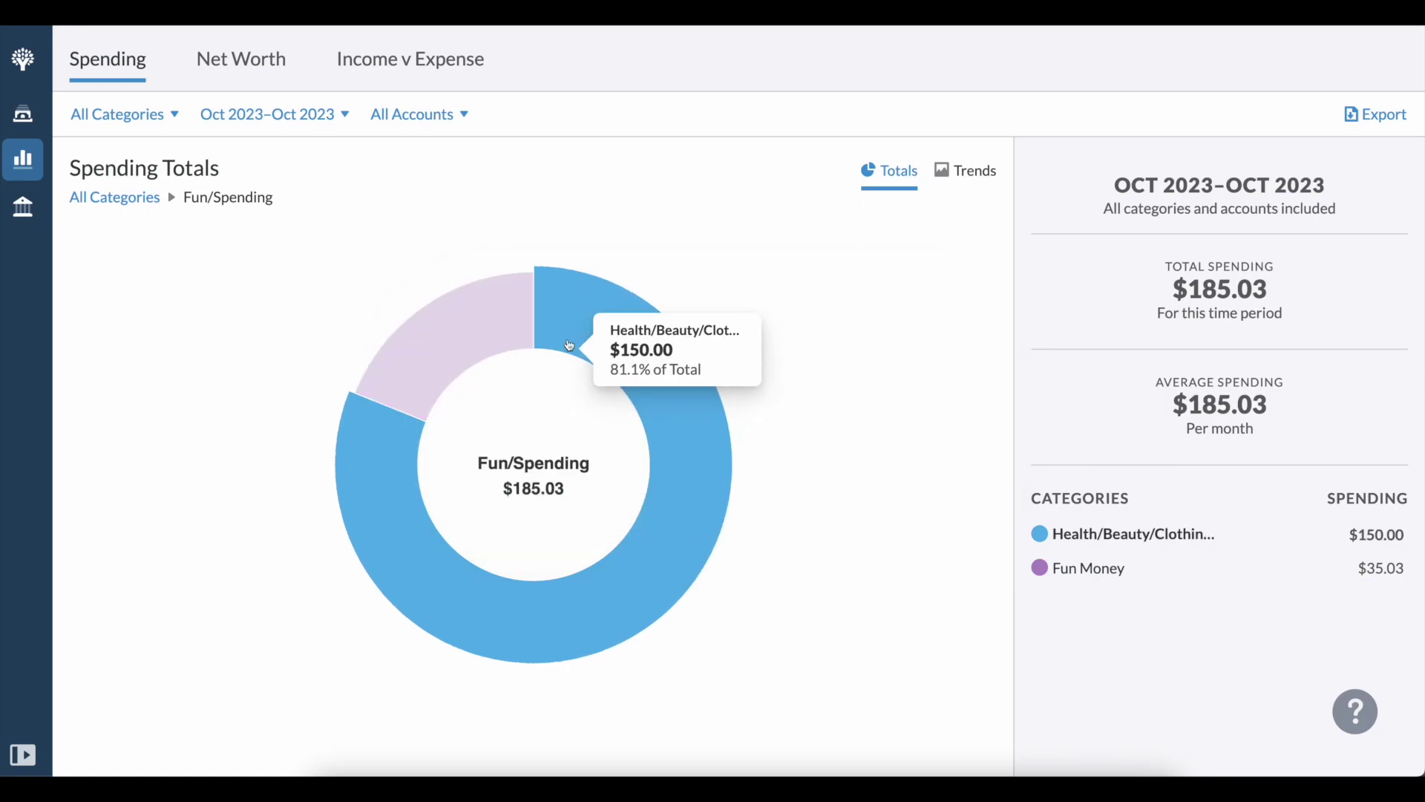
{"action": "mouse_move", "coordinate": [476, 321]}
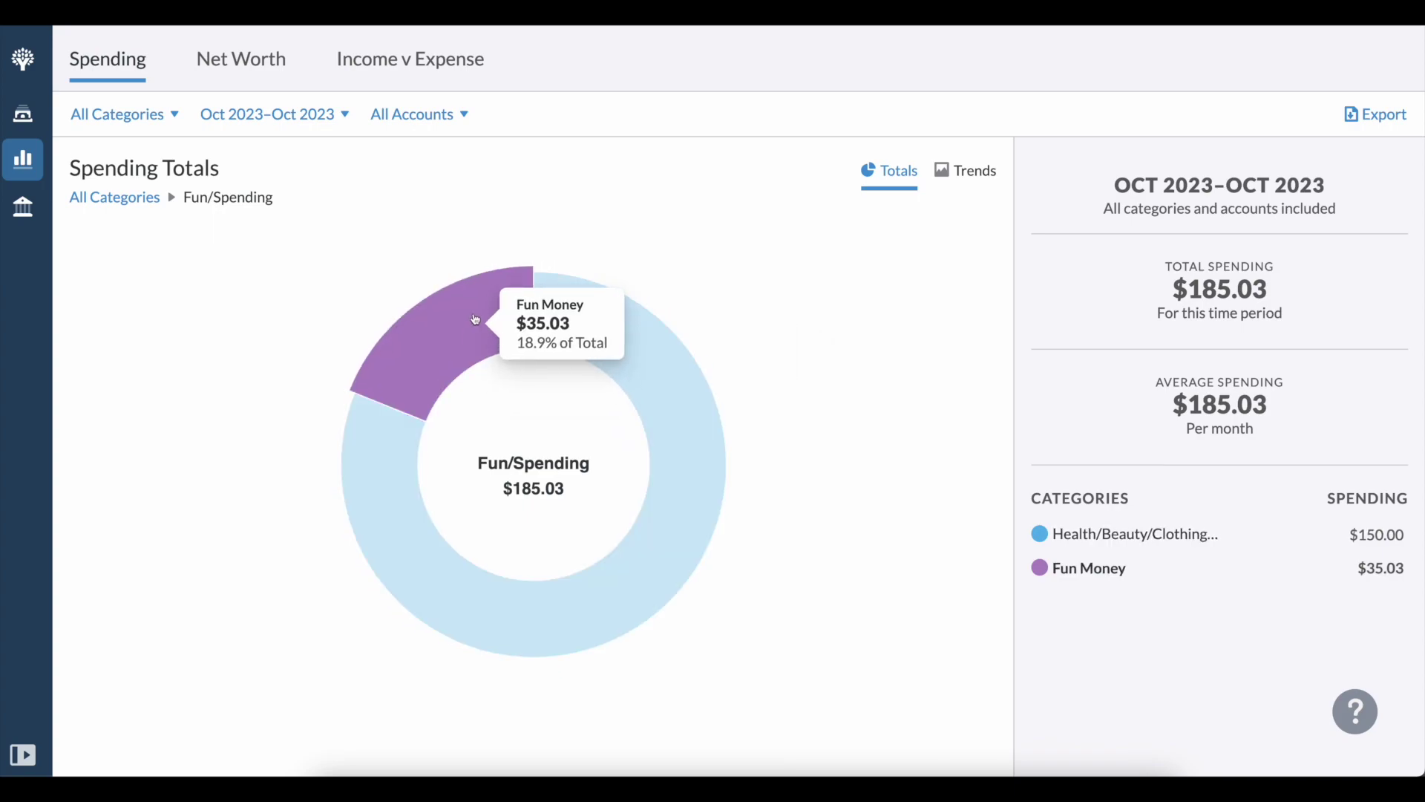
{"action": "left_click", "coordinate": [476, 320]}
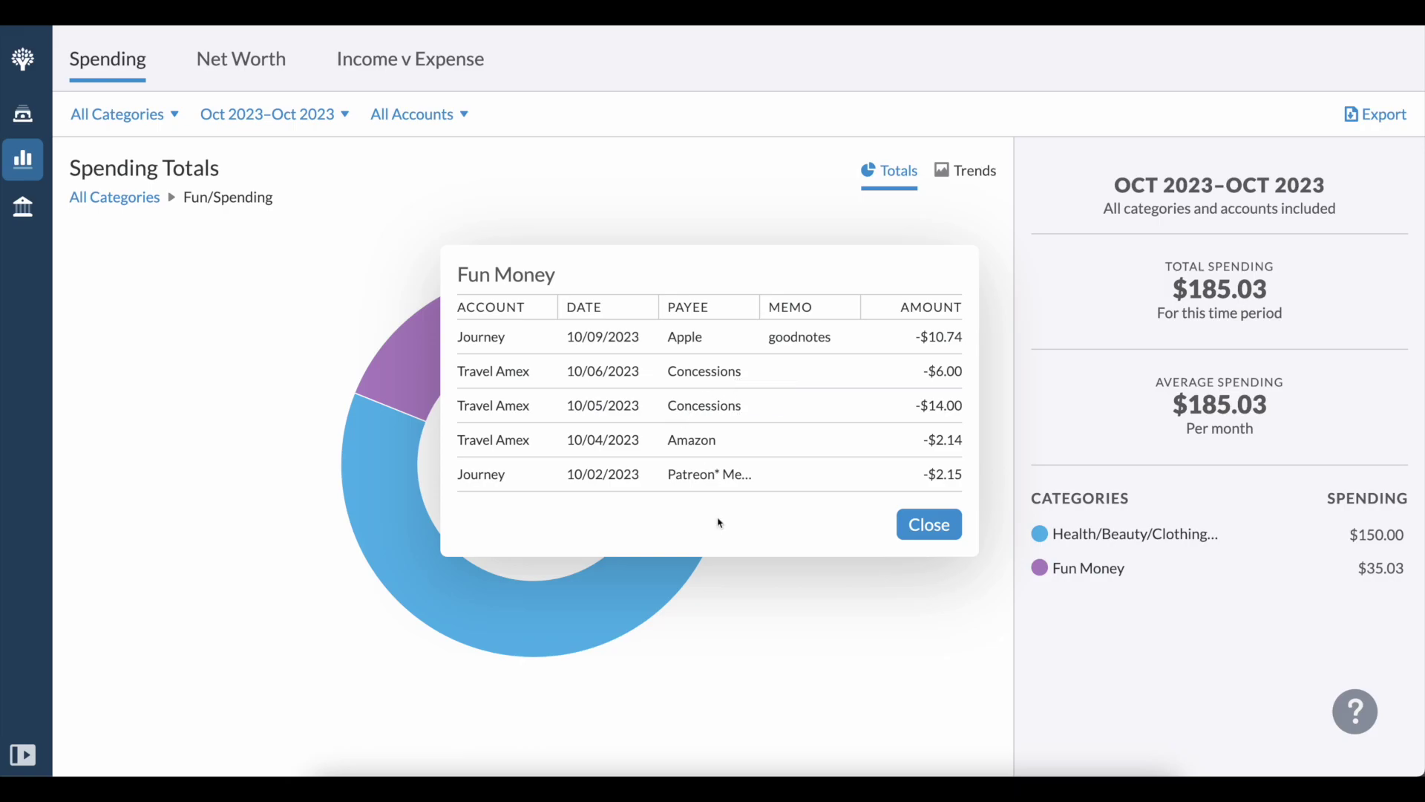
{"action": "left_click", "coordinate": [942, 523]}
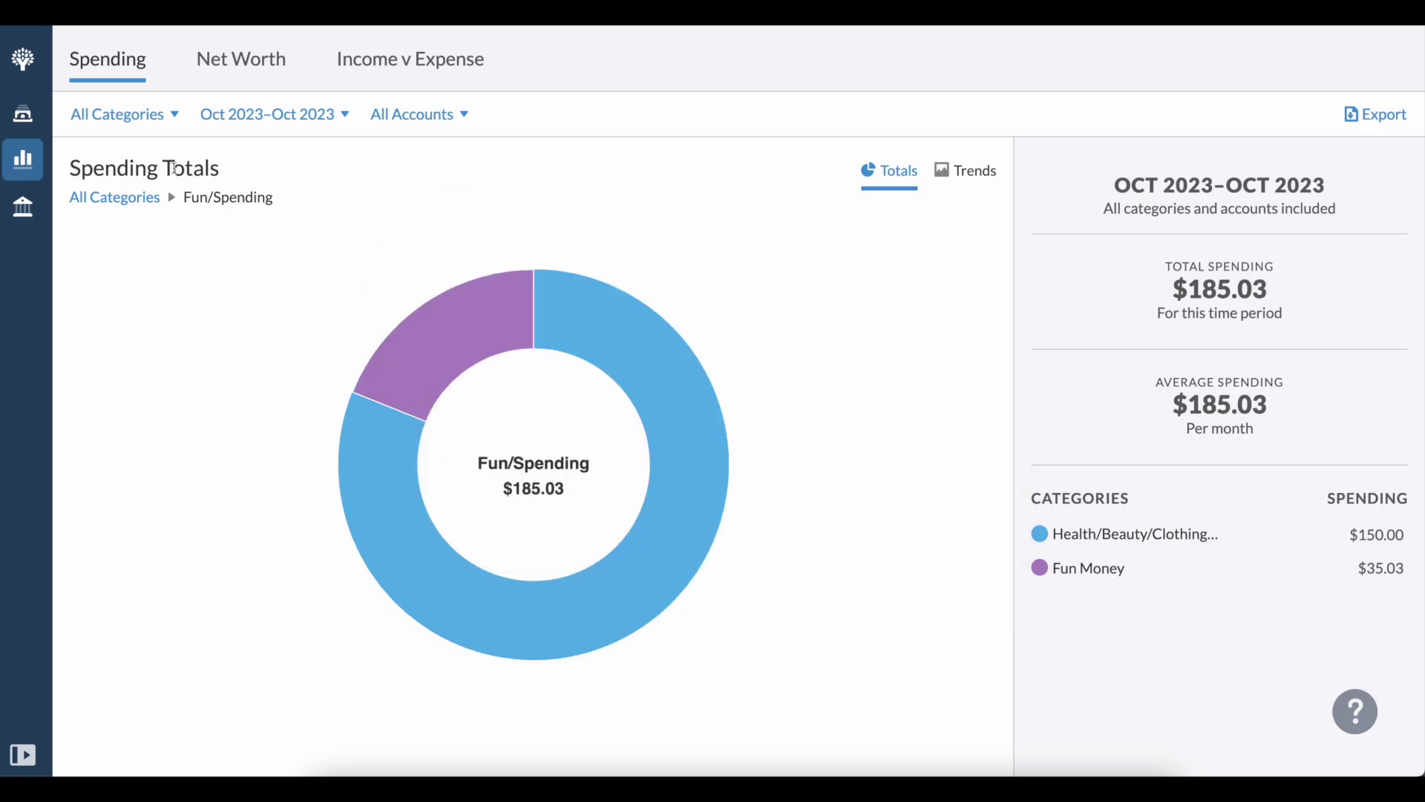
{"action": "left_click", "coordinate": [131, 200]}
Open the Food spending breakdown and read through the full list of Dining Out transactions
{"action": "mouse_move", "coordinate": [458, 376]}
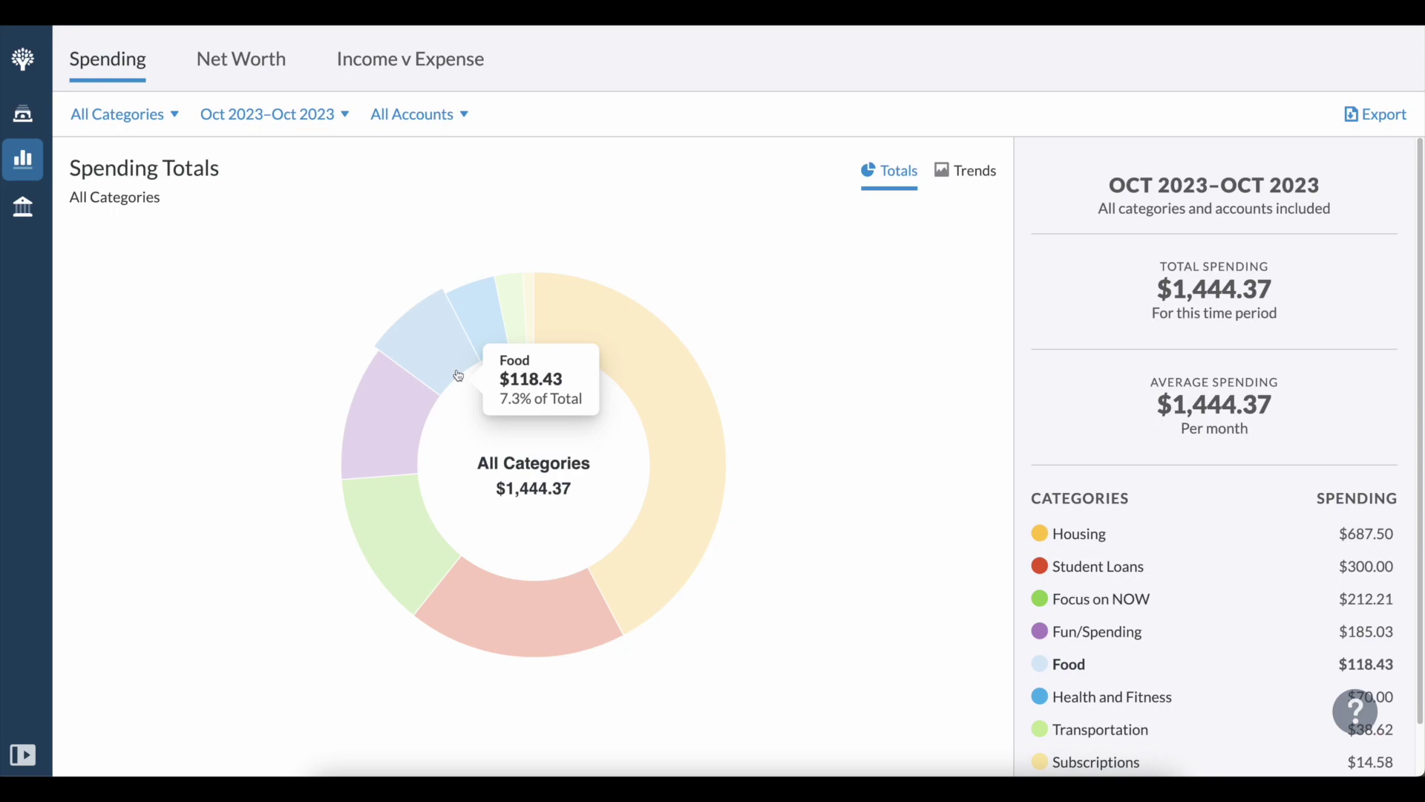
{"action": "left_click", "coordinate": [458, 375]}
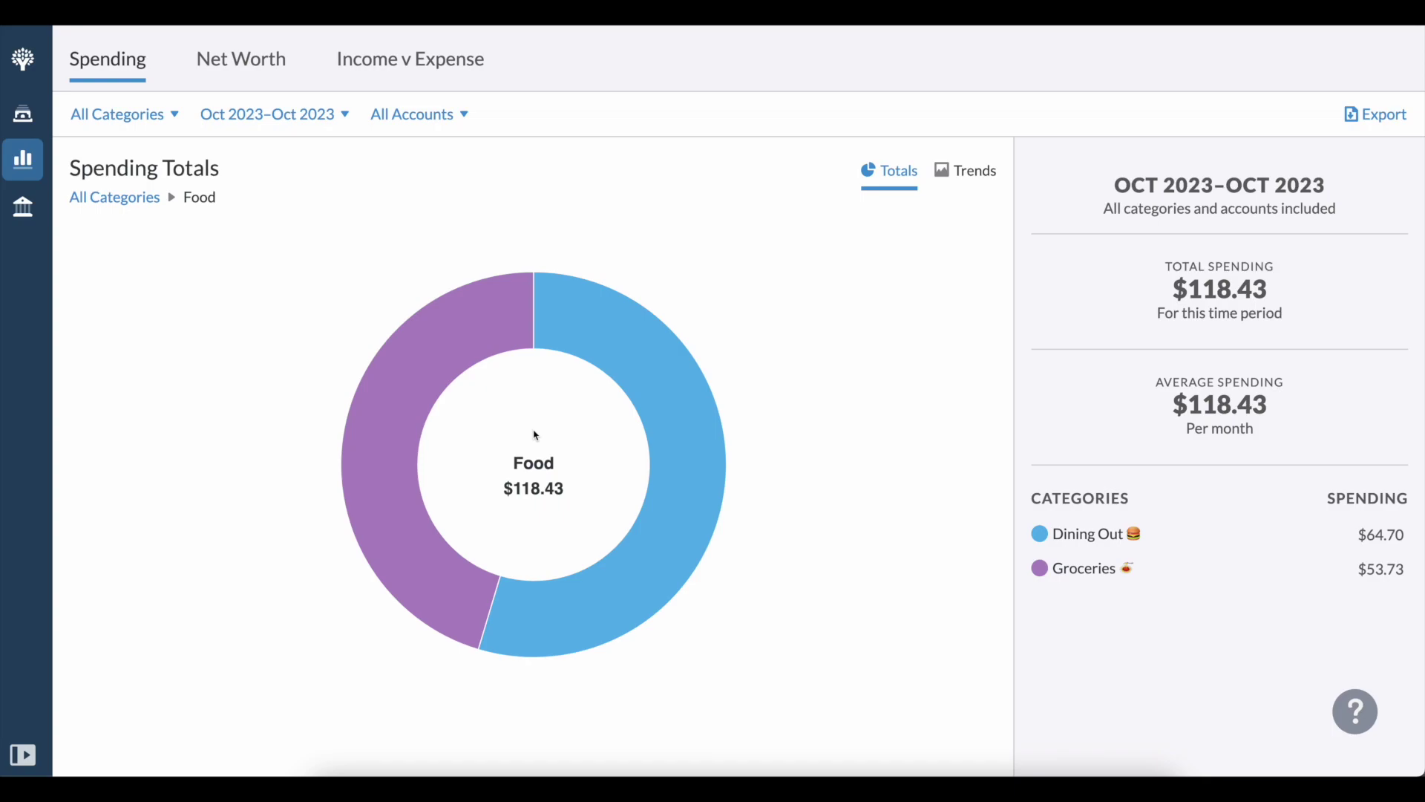
{"action": "mouse_move", "coordinate": [637, 401]}
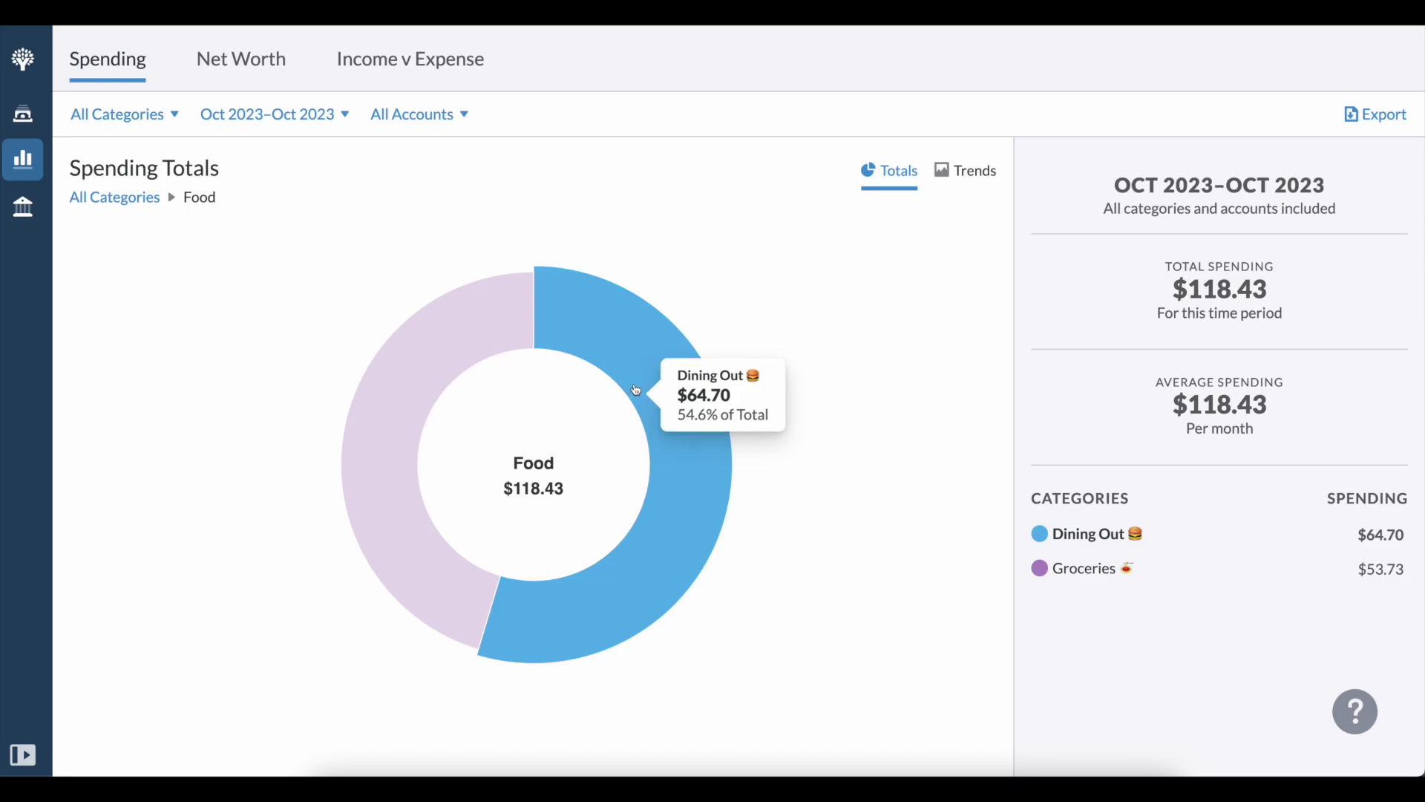
{"action": "left_click", "coordinate": [632, 391]}
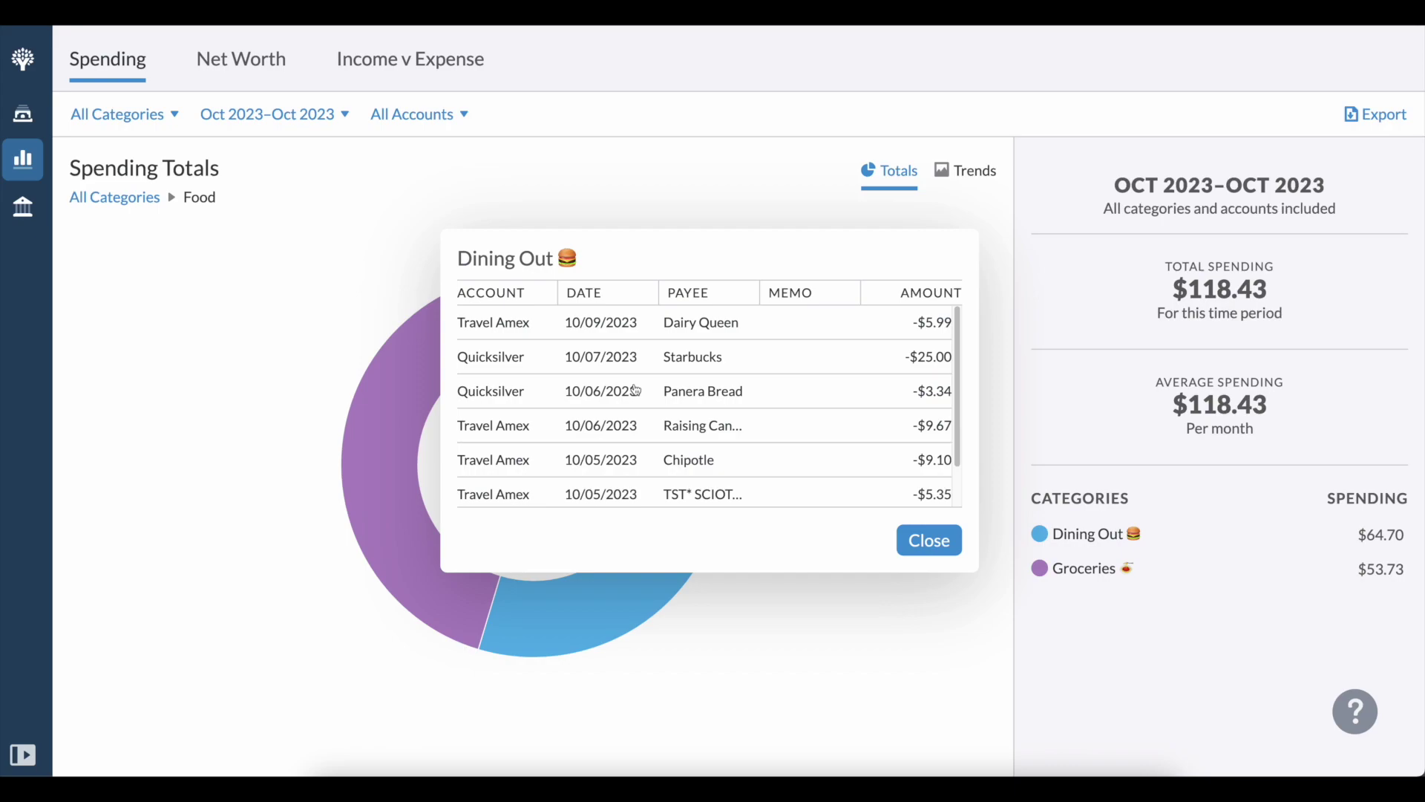
{"action": "scroll", "coordinate": [696, 441], "scroll_direction": "down", "scroll_amount": 1}
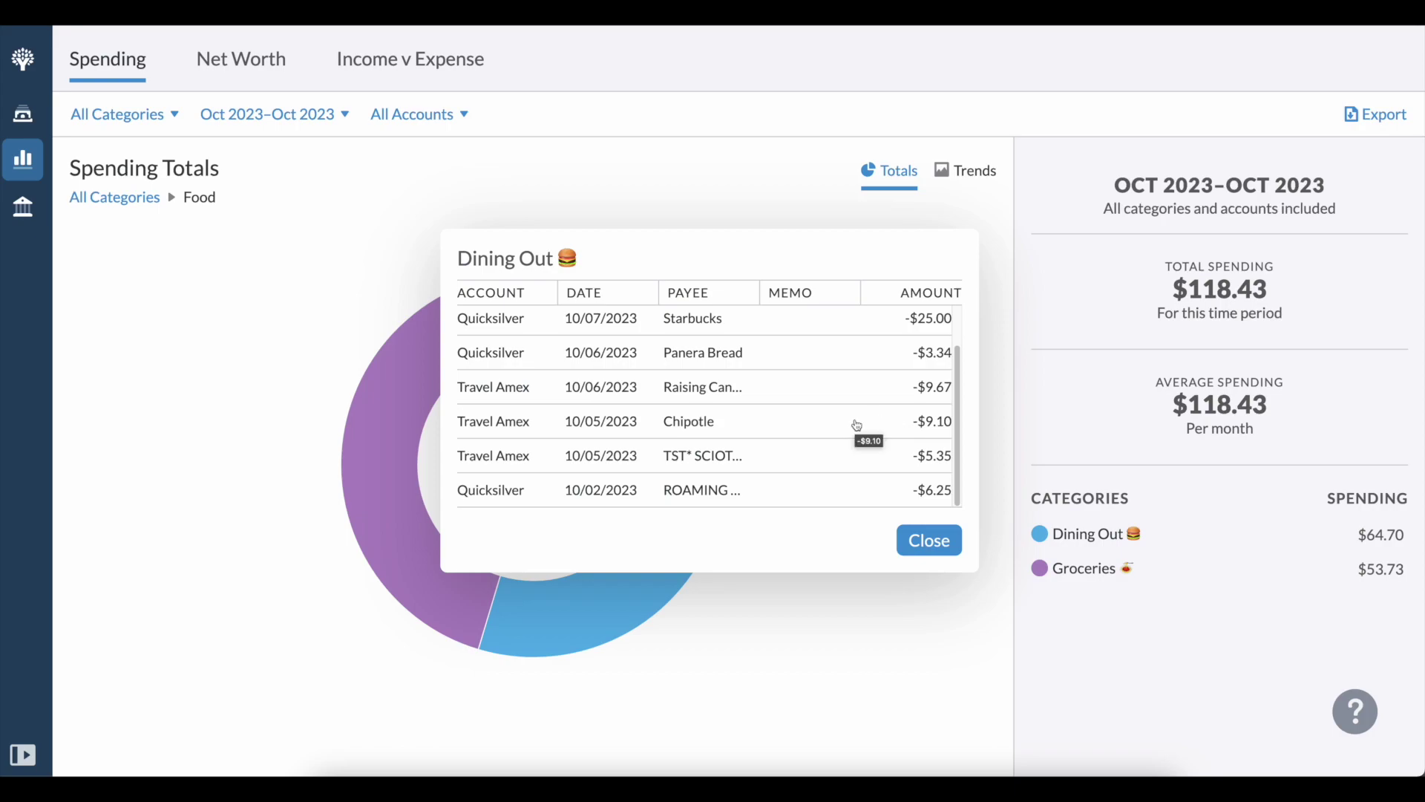
{"action": "scroll", "coordinate": [799, 401], "scroll_direction": "up", "scroll_amount": 1}
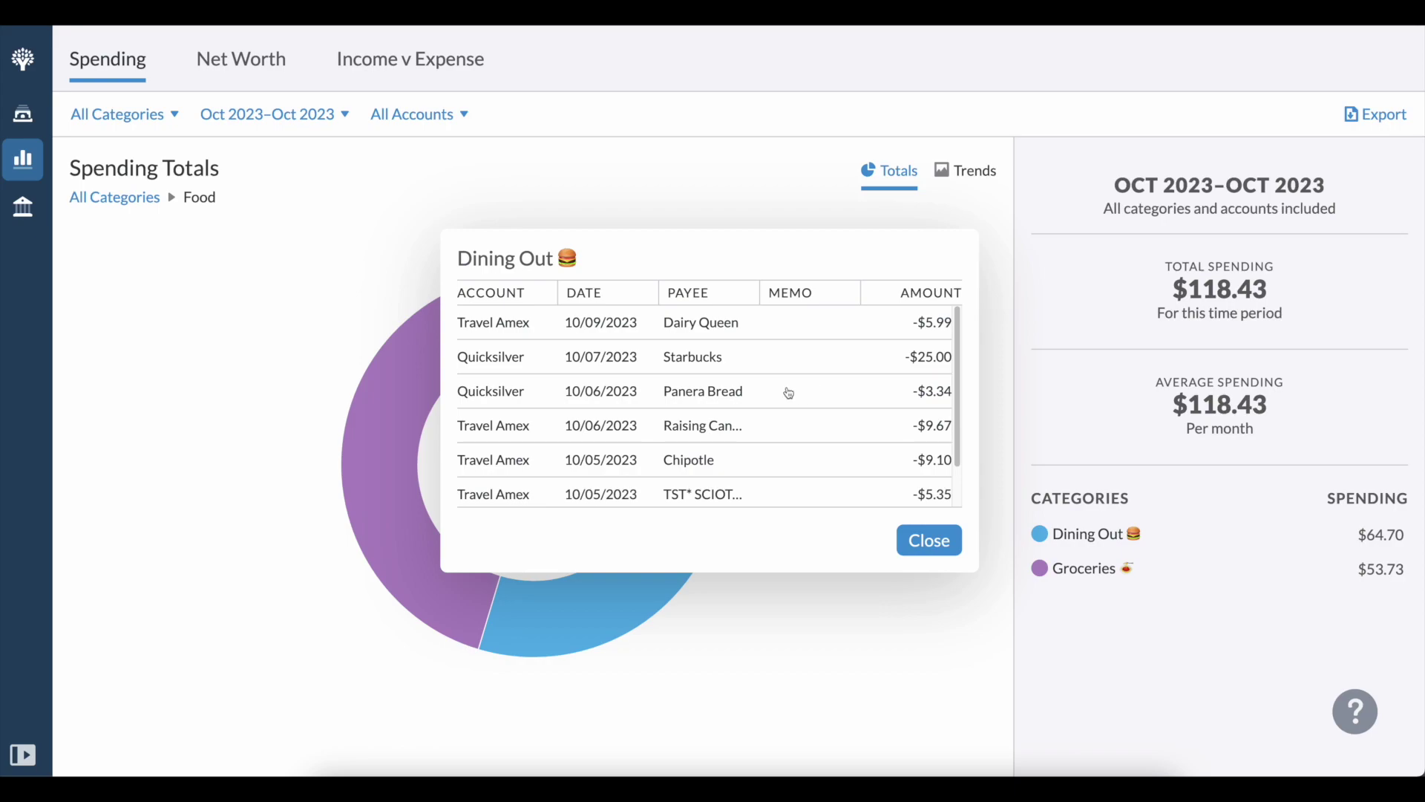
{"action": "scroll", "coordinate": [790, 386], "scroll_direction": "down", "scroll_amount": 1}
{"action": "scroll", "coordinate": [790, 387], "scroll_direction": "up", "scroll_amount": 1}
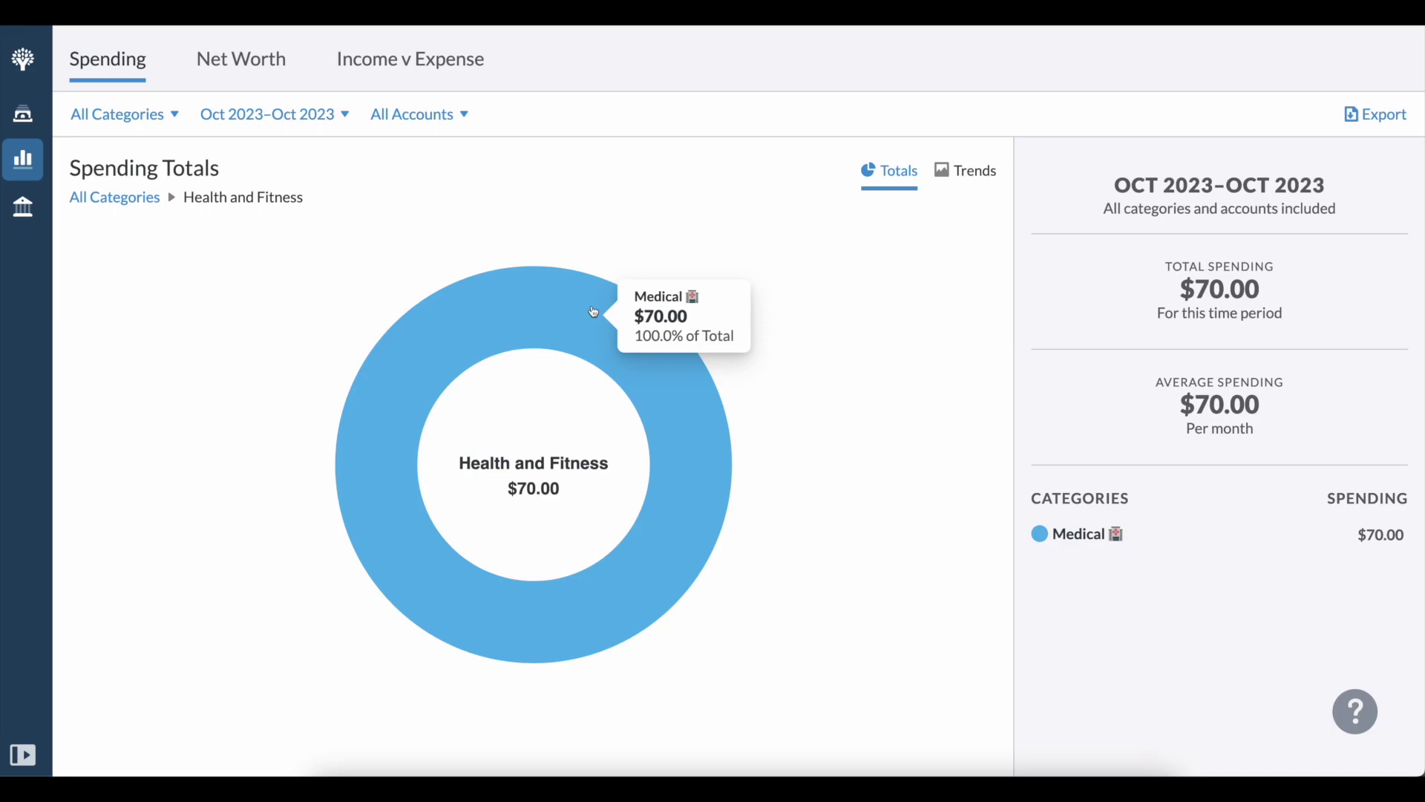
Leave the Health and Fitness breakdown, view the Transportation group's spending, and return to all categories
{"action": "left_click", "coordinate": [141, 198]}
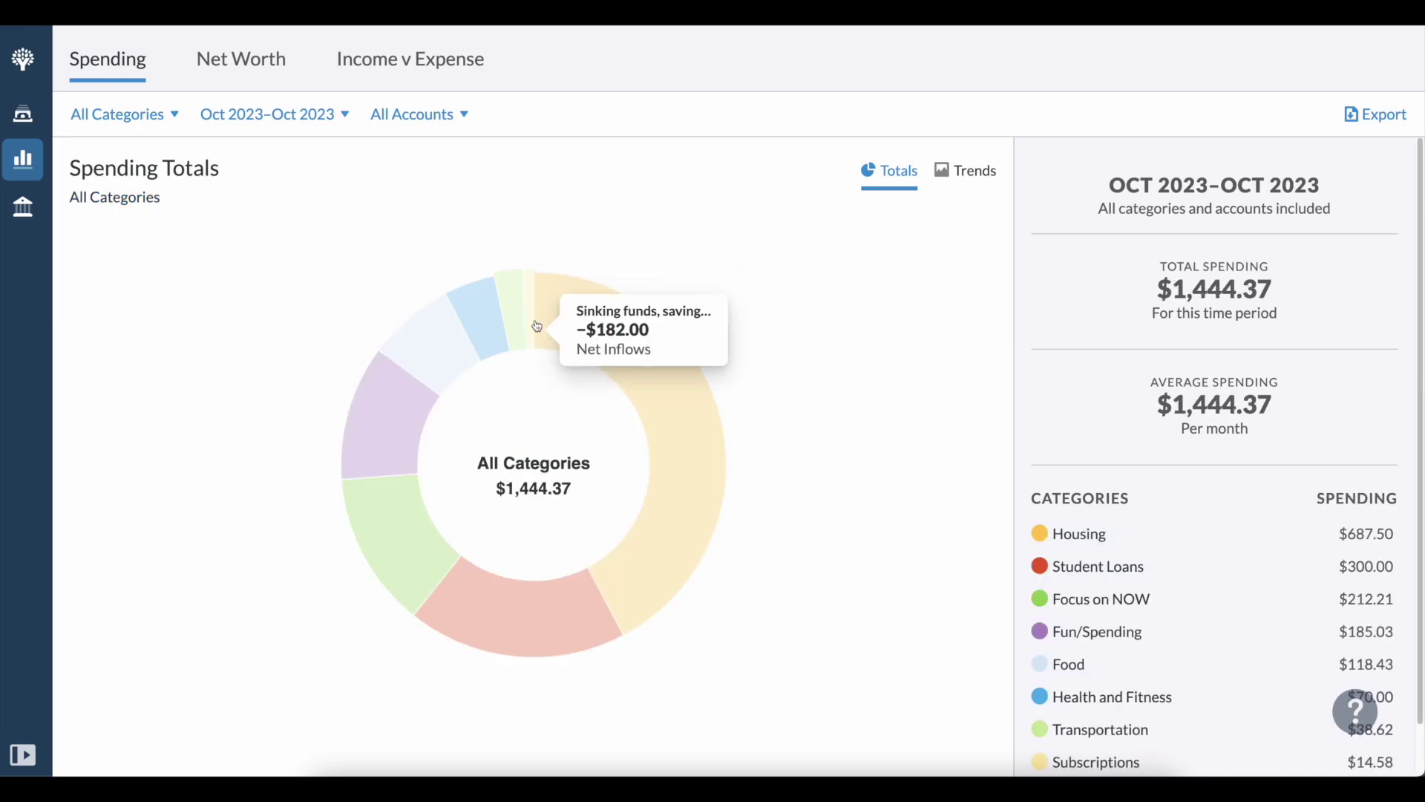
{"action": "left_click", "coordinate": [513, 323]}
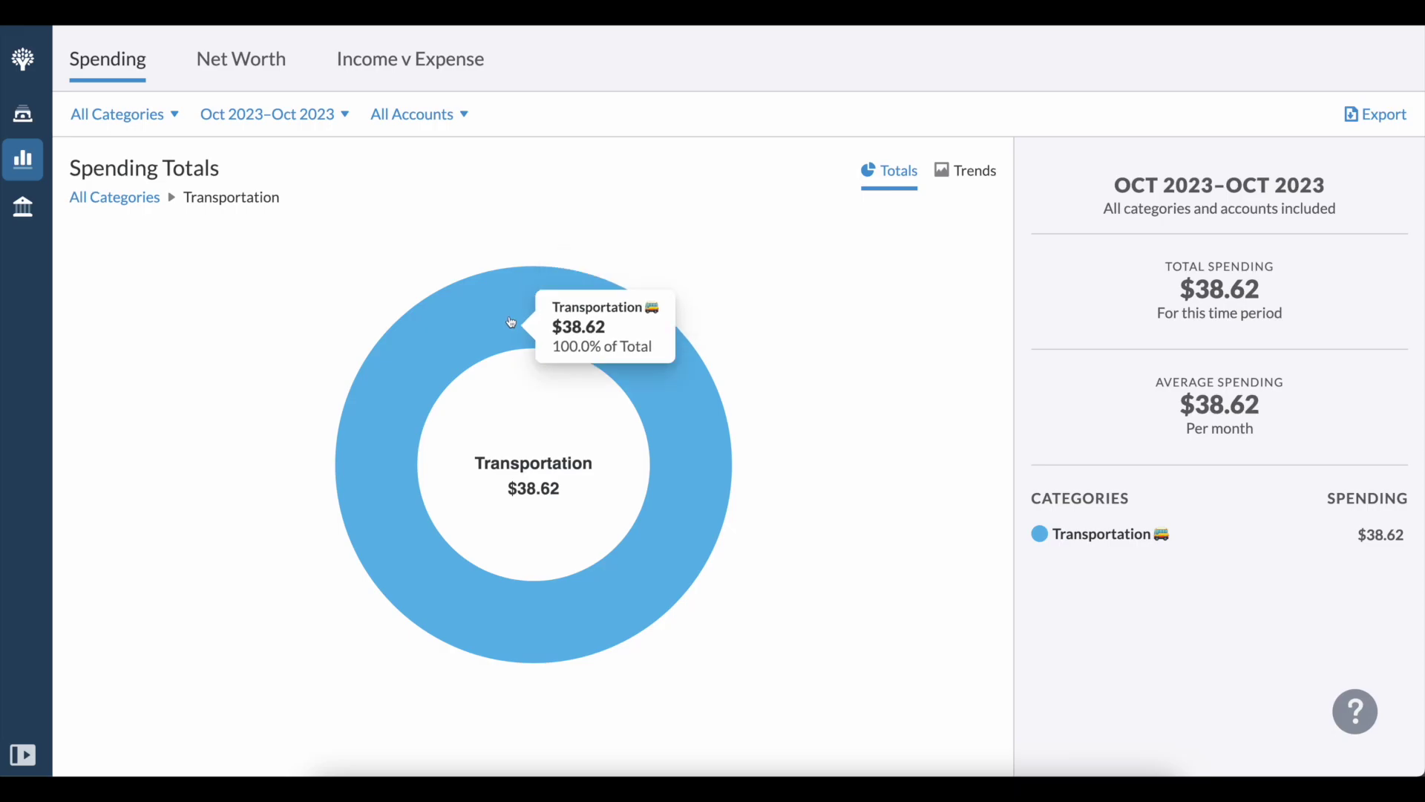
{"action": "left_click", "coordinate": [145, 198]}
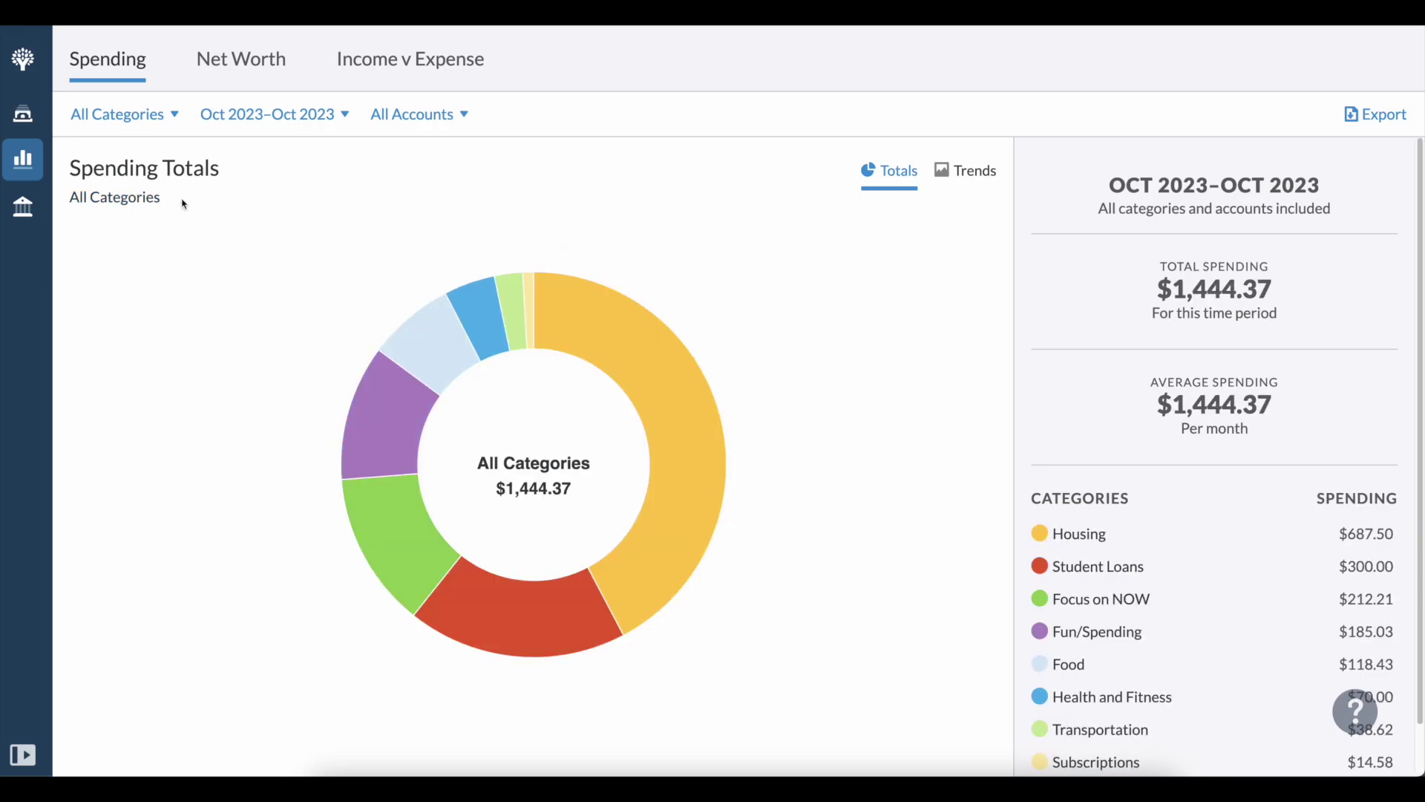
Review the transactions in the Subscriptions group and return to the overview of all categories
{"action": "left_click", "coordinate": [529, 285]}
{"action": "left_click", "coordinate": [651, 334]}
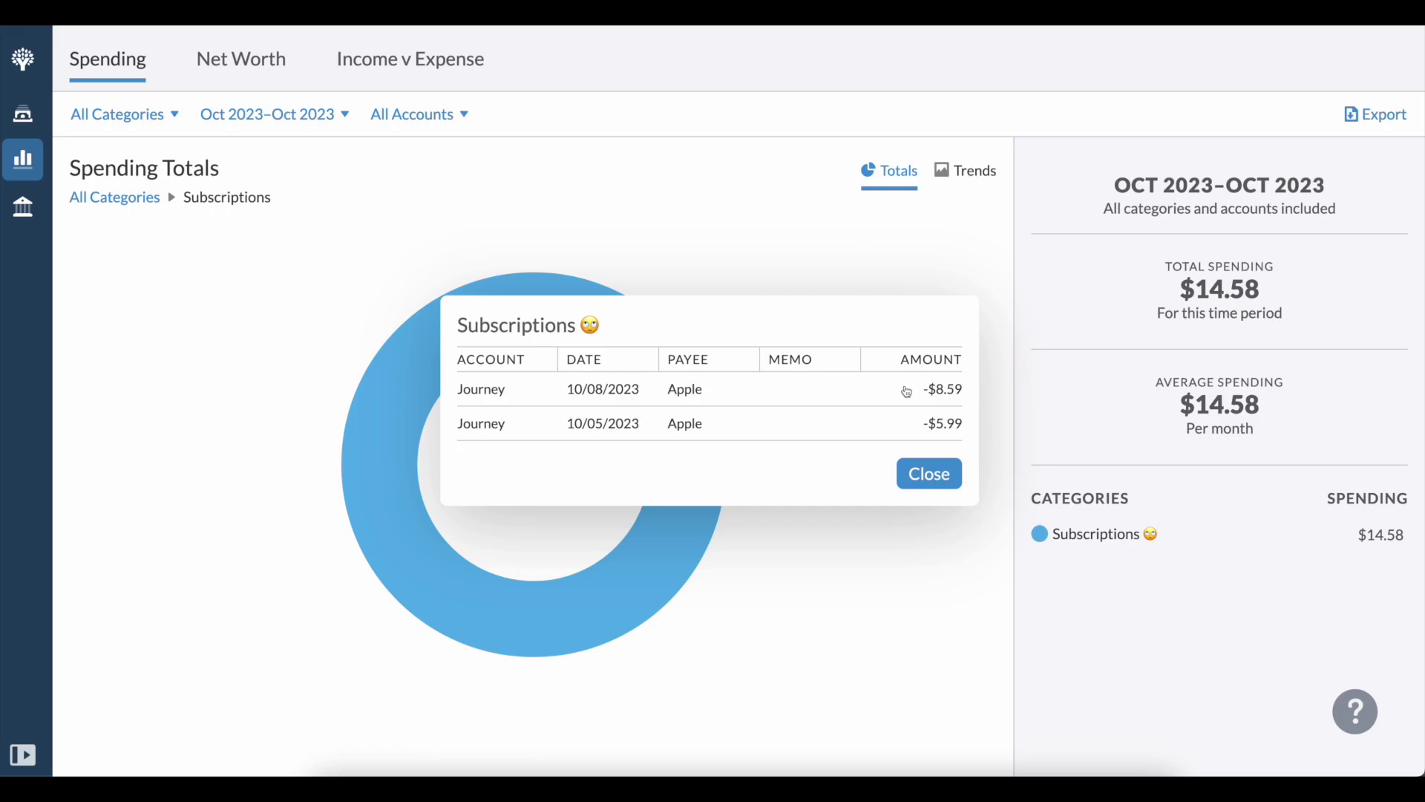
{"action": "left_click", "coordinate": [951, 470]}
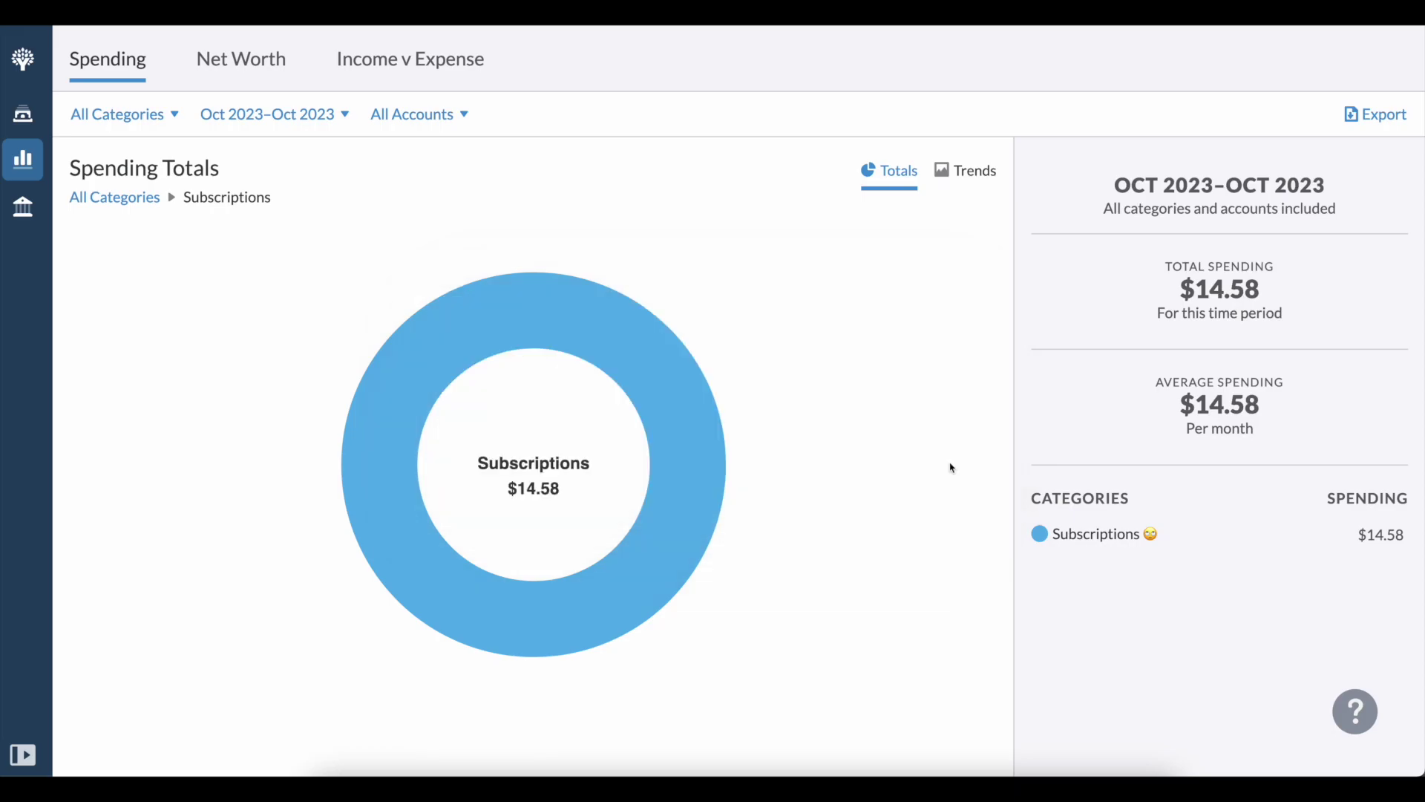
{"action": "left_click", "coordinate": [91, 205]}
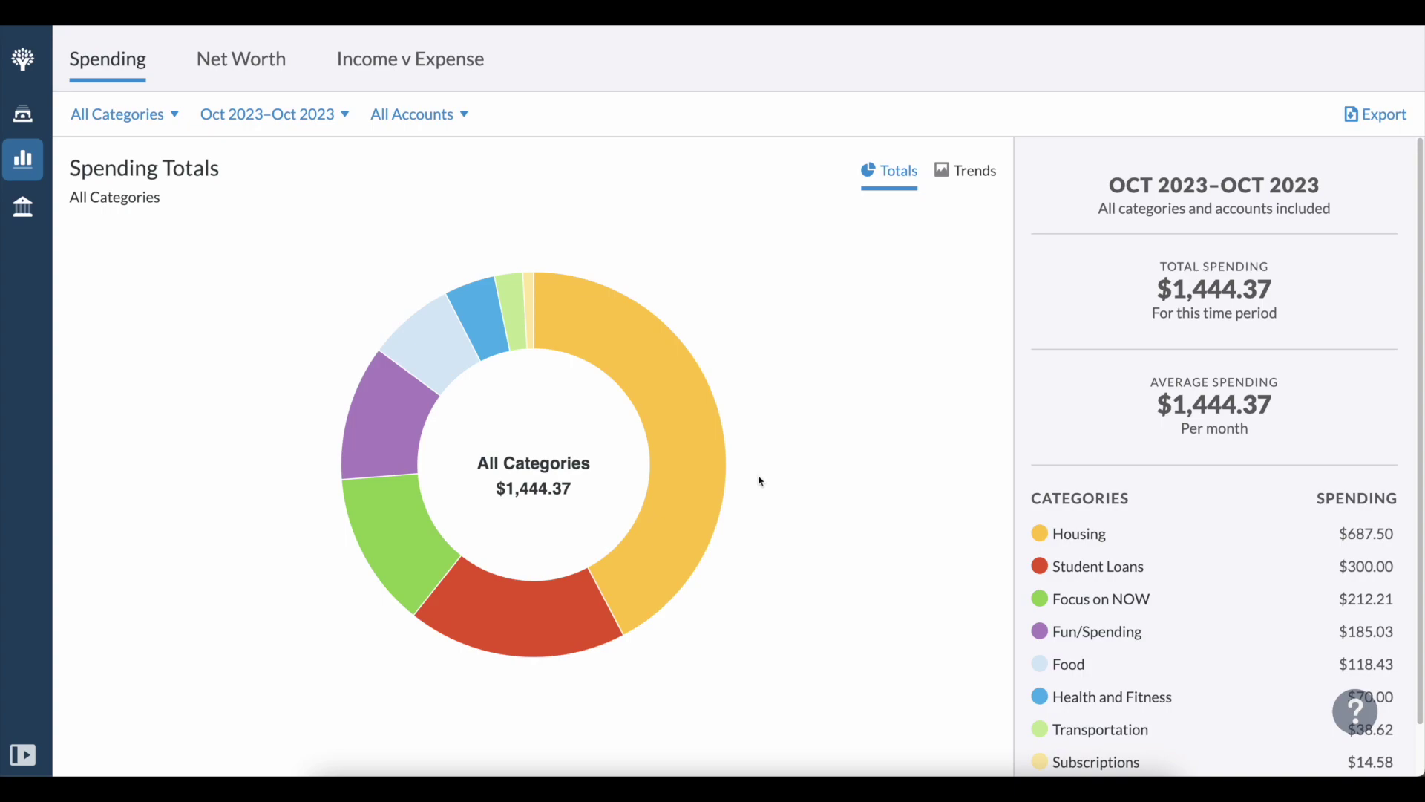